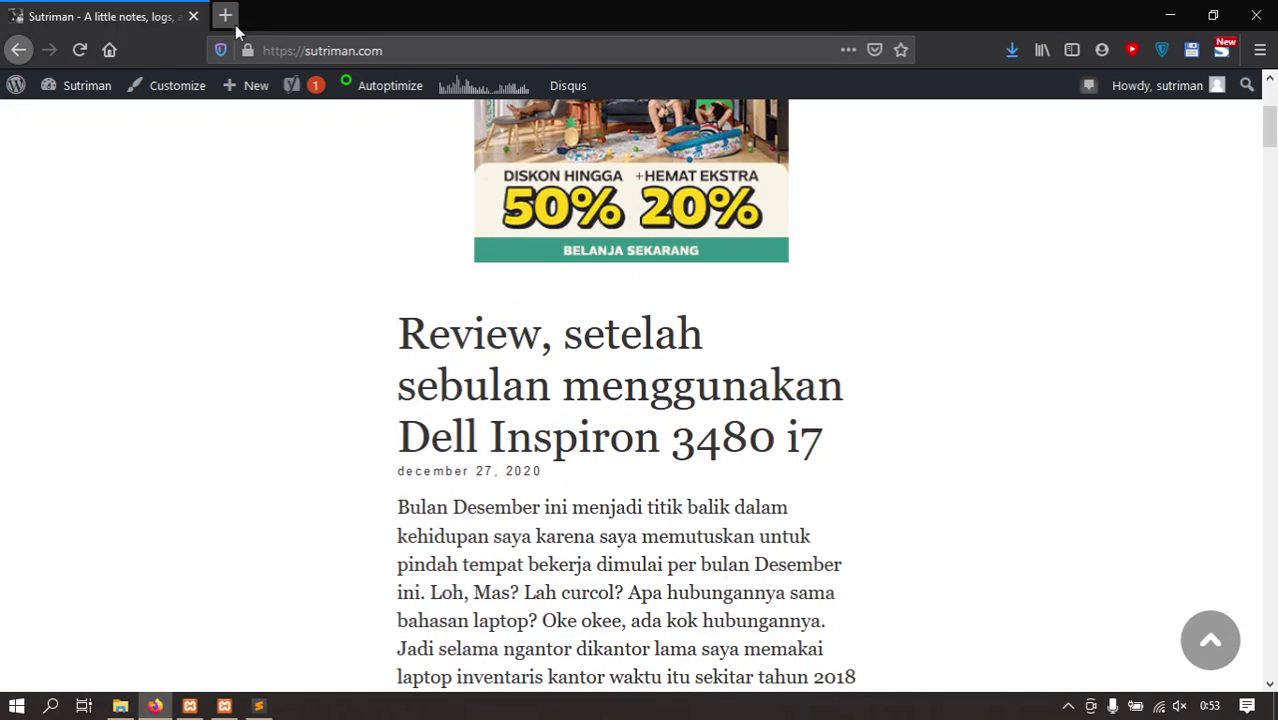
# Step: Open merbaboo.com in a new browser tab and look over its home page
pyautogui.moveTo(293, 86)
pyautogui.scroll(2, 243, 207)
pyautogui.scroll(2, 243, 207)
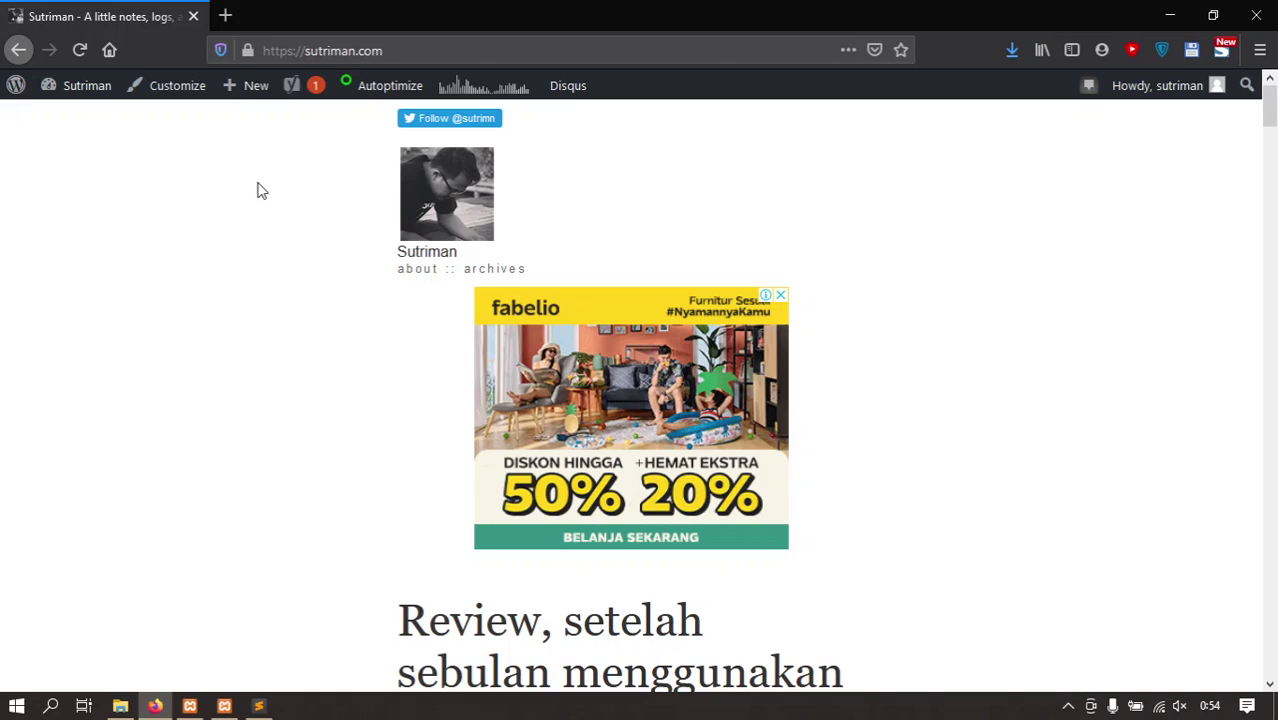
pyautogui.click(226, 17)
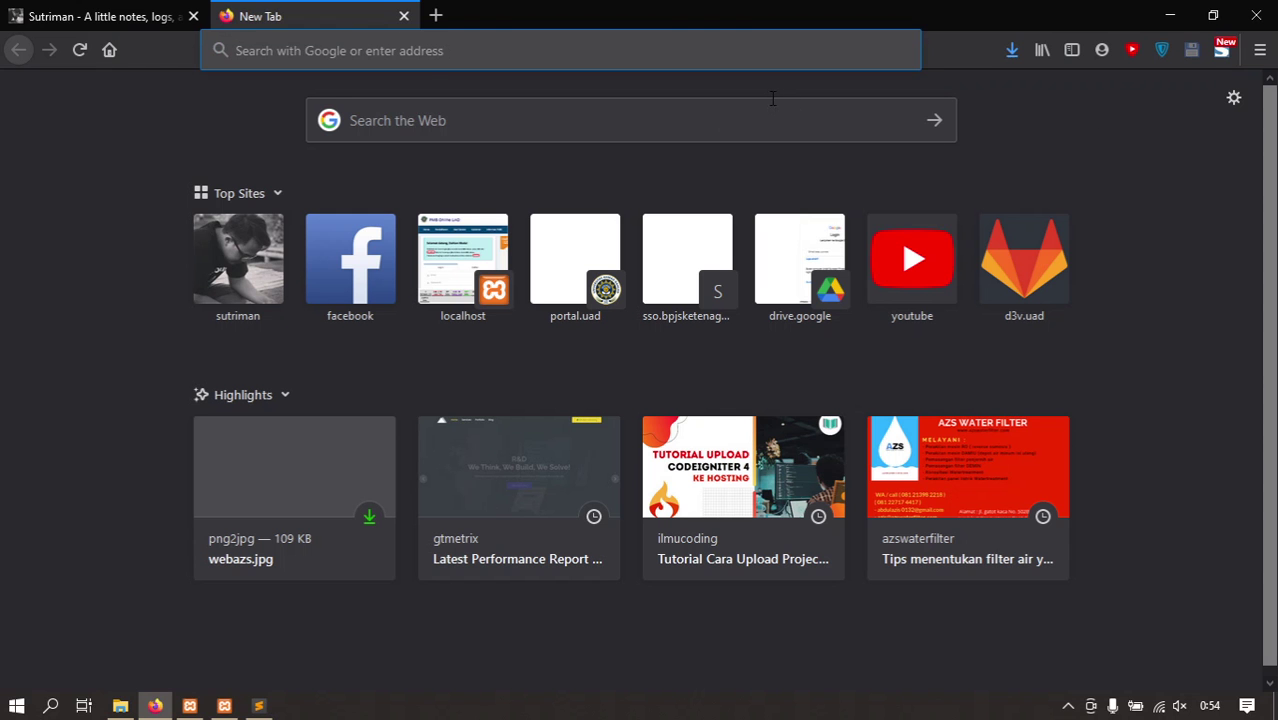
pyautogui.write('merbaboo.com')
pyautogui.press('Return')
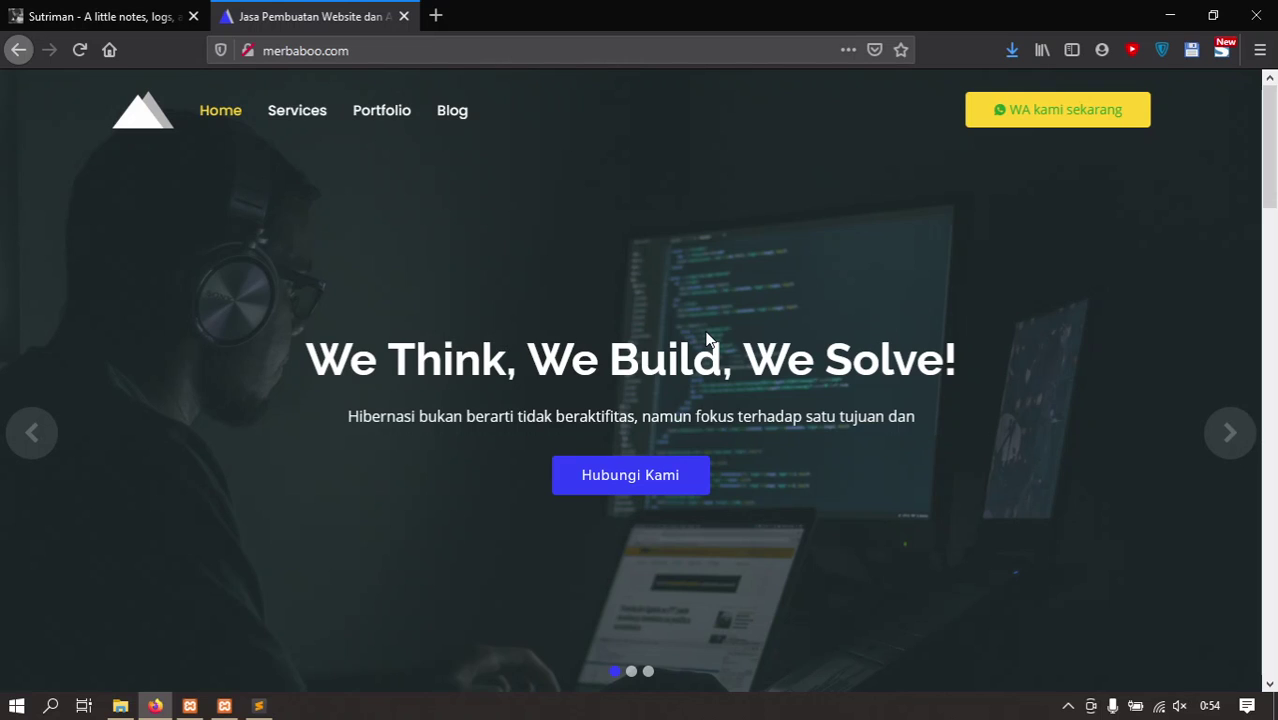
pyautogui.scroll(-20, 706, 338)
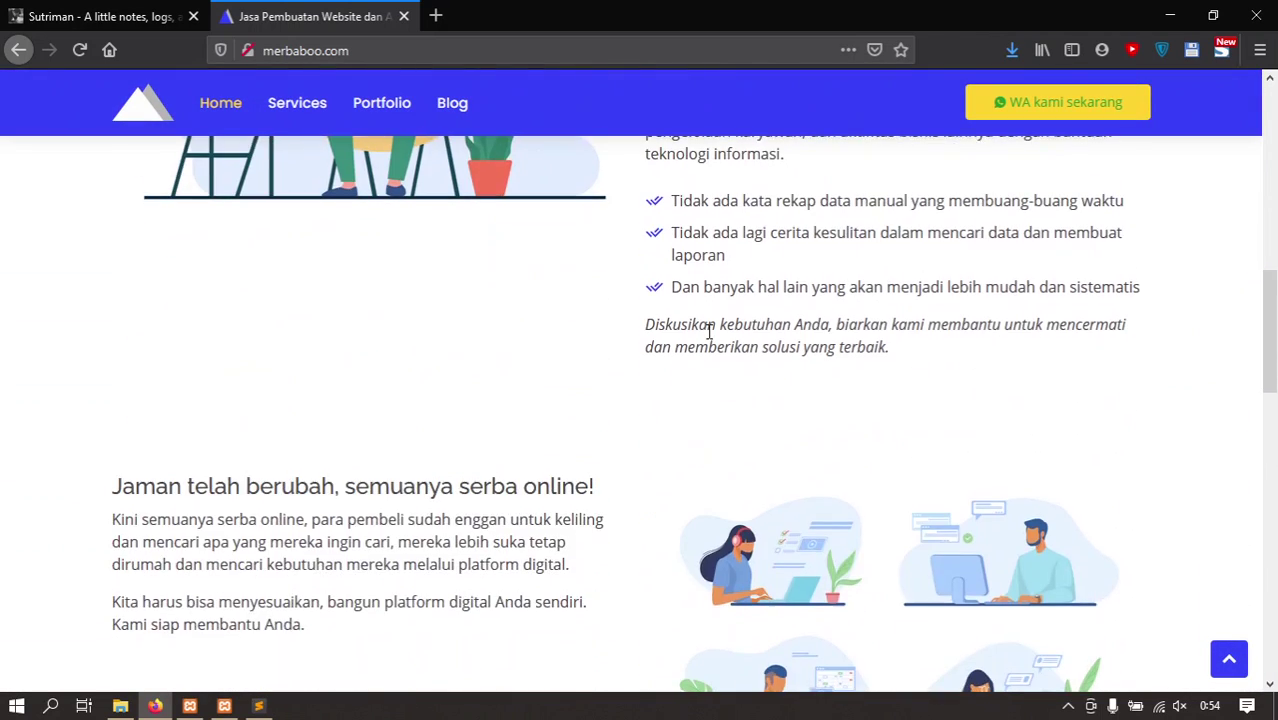
pyautogui.scroll(20, 709, 341)
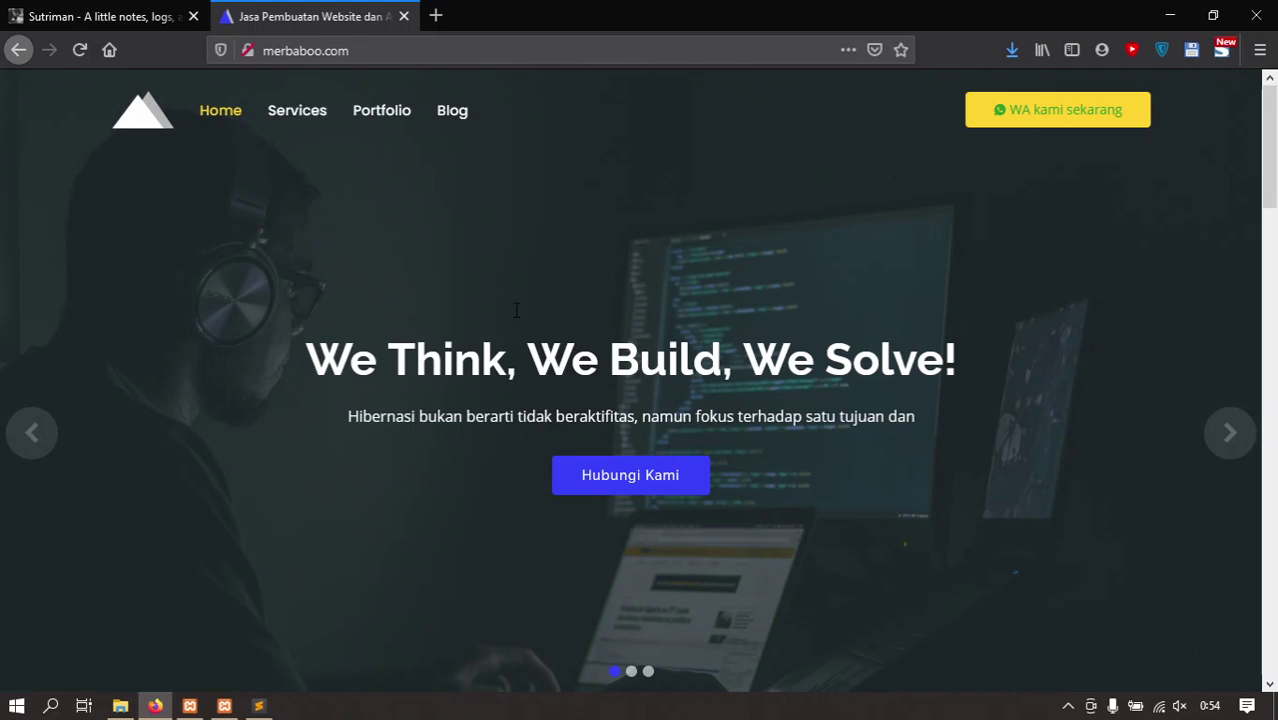
pyautogui.doubleClick(656, 363)
pyautogui.click(436, 145)
# Step: Search the web for "website speed test" in a new tab
pyautogui.click(435, 16)
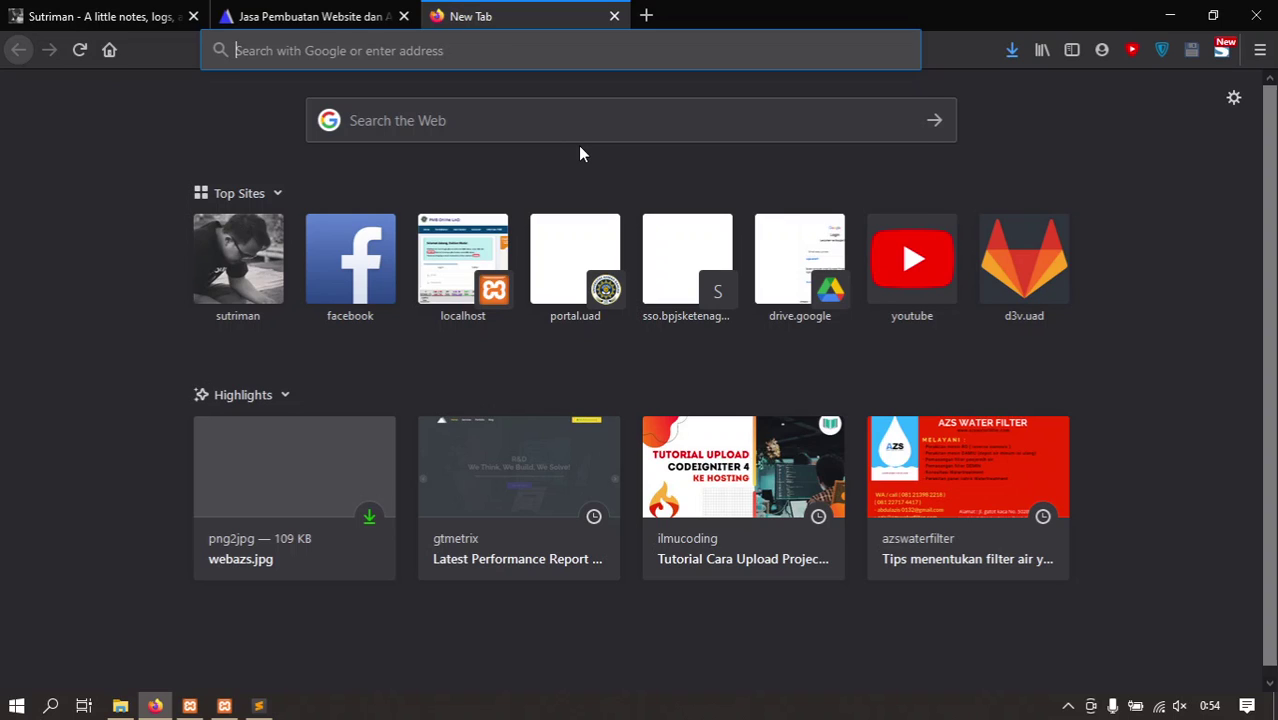
pyautogui.write('website speed te')
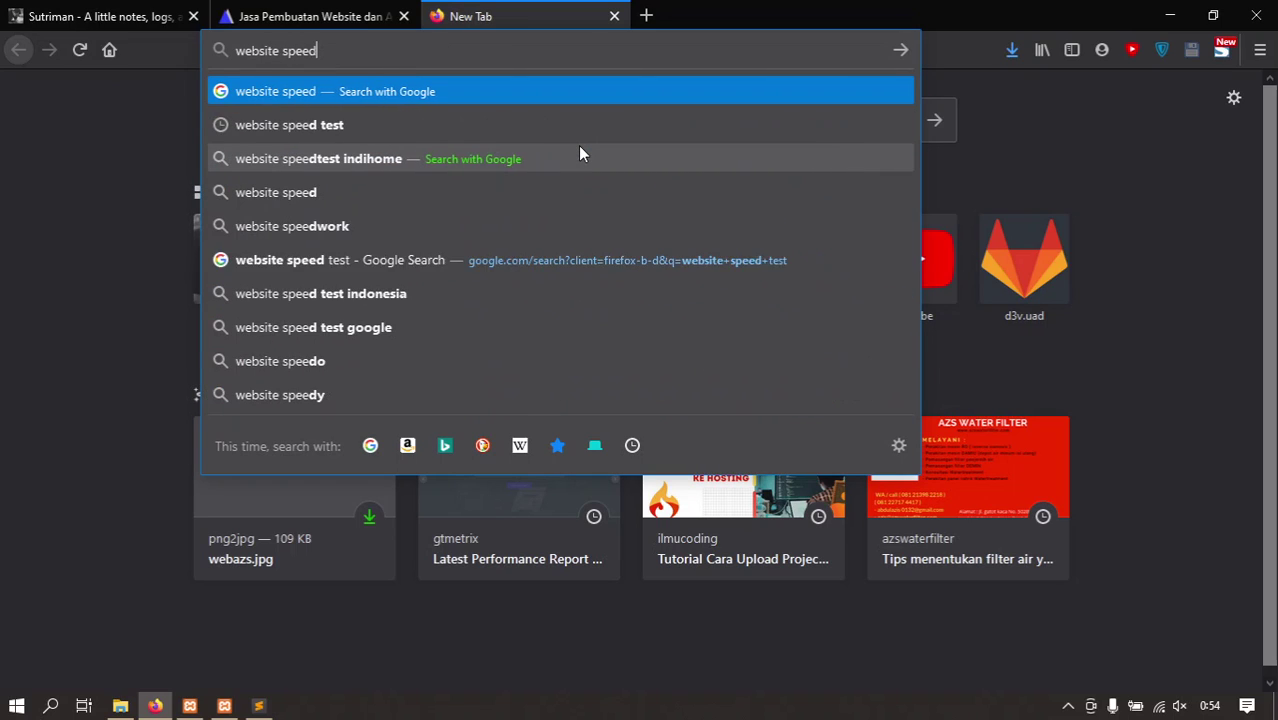
pyautogui.press('BackSpace')
pyautogui.write('test')
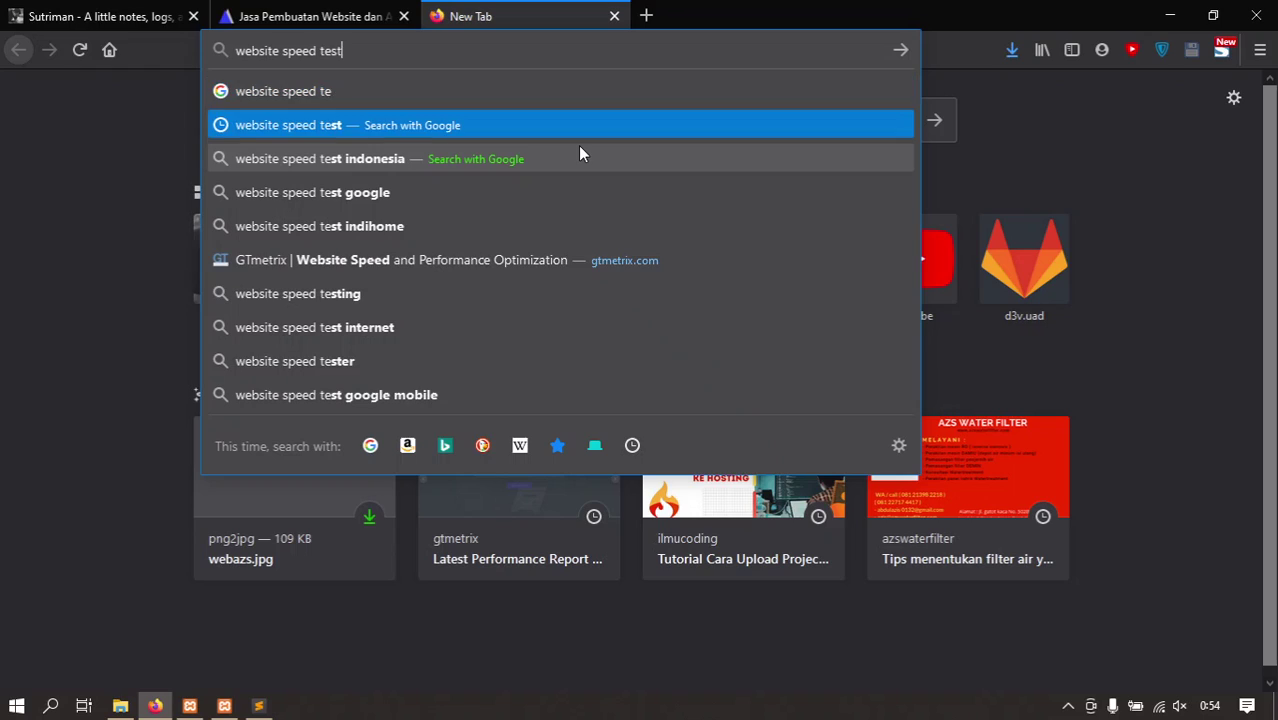
pyautogui.press('Return')
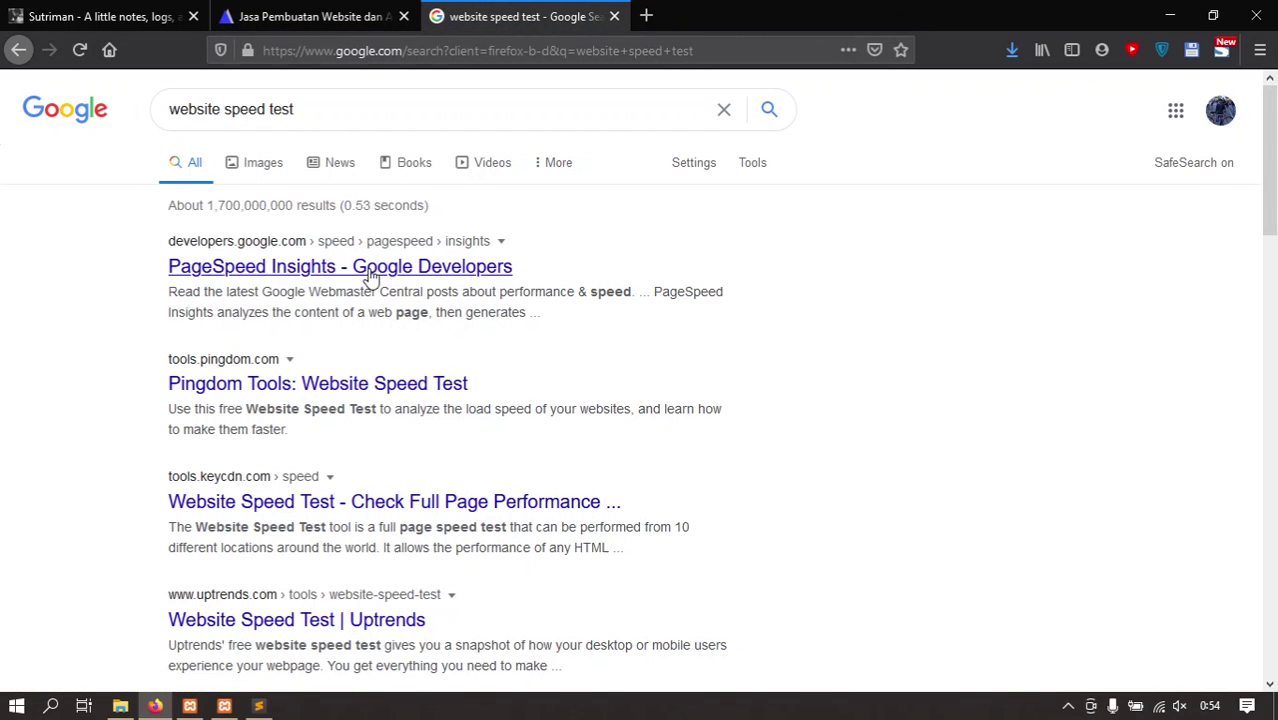
# Step: Open the GTmetrix website from the search results
pyautogui.click(250, 272)
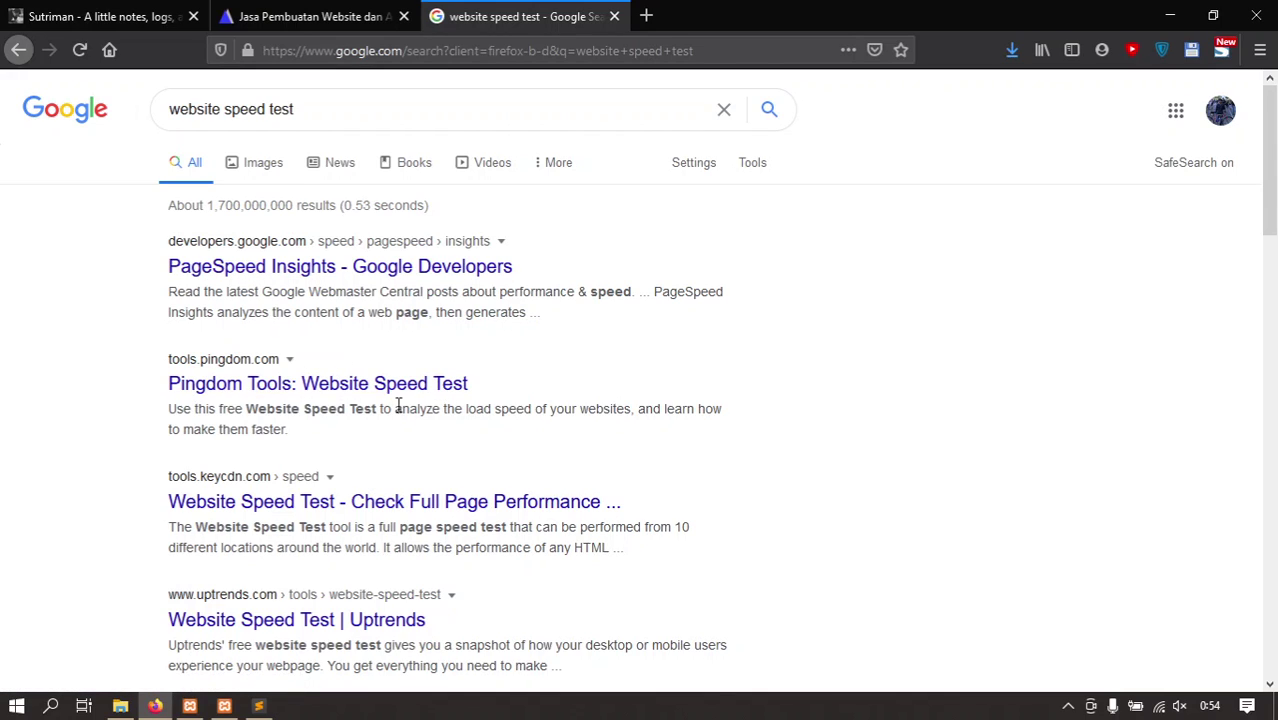
pyautogui.scroll(-3, 390, 404)
pyautogui.scroll(-1, 295, 437)
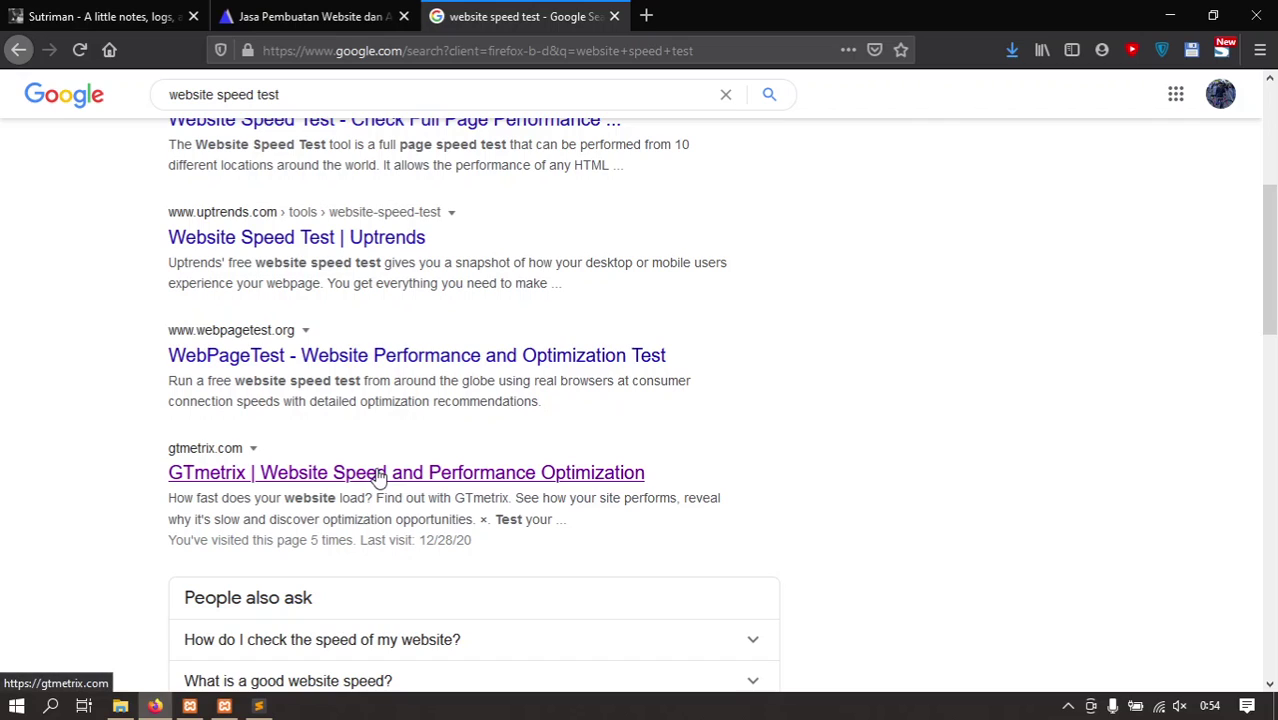
pyautogui.click(341, 486)
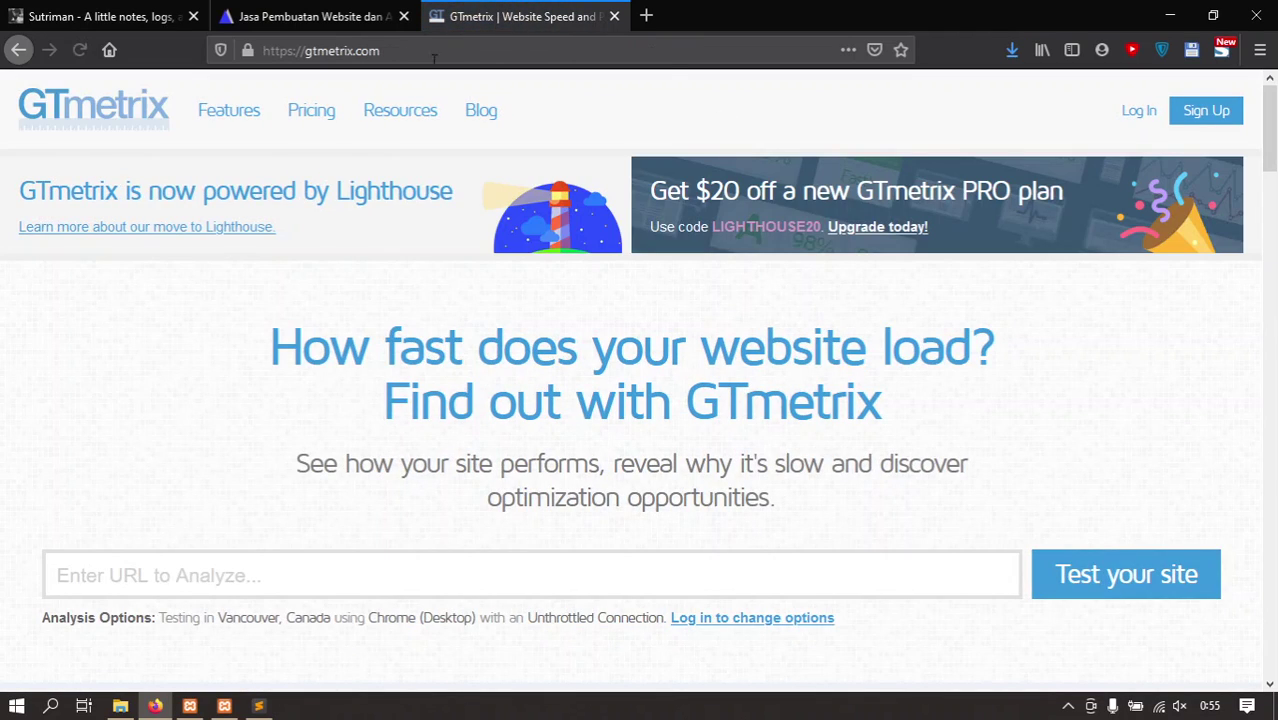
pyautogui.scroll(-2, 320, 589)
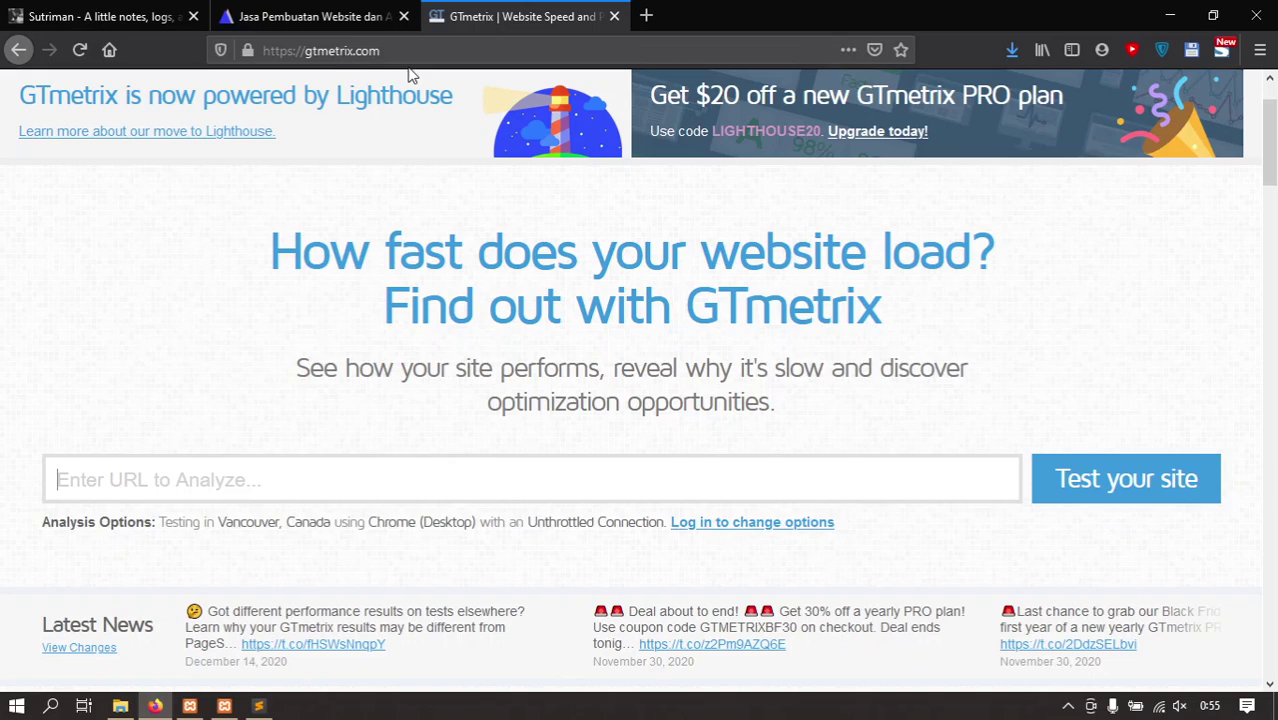
pyautogui.click(265, 456)
pyautogui.write('http')
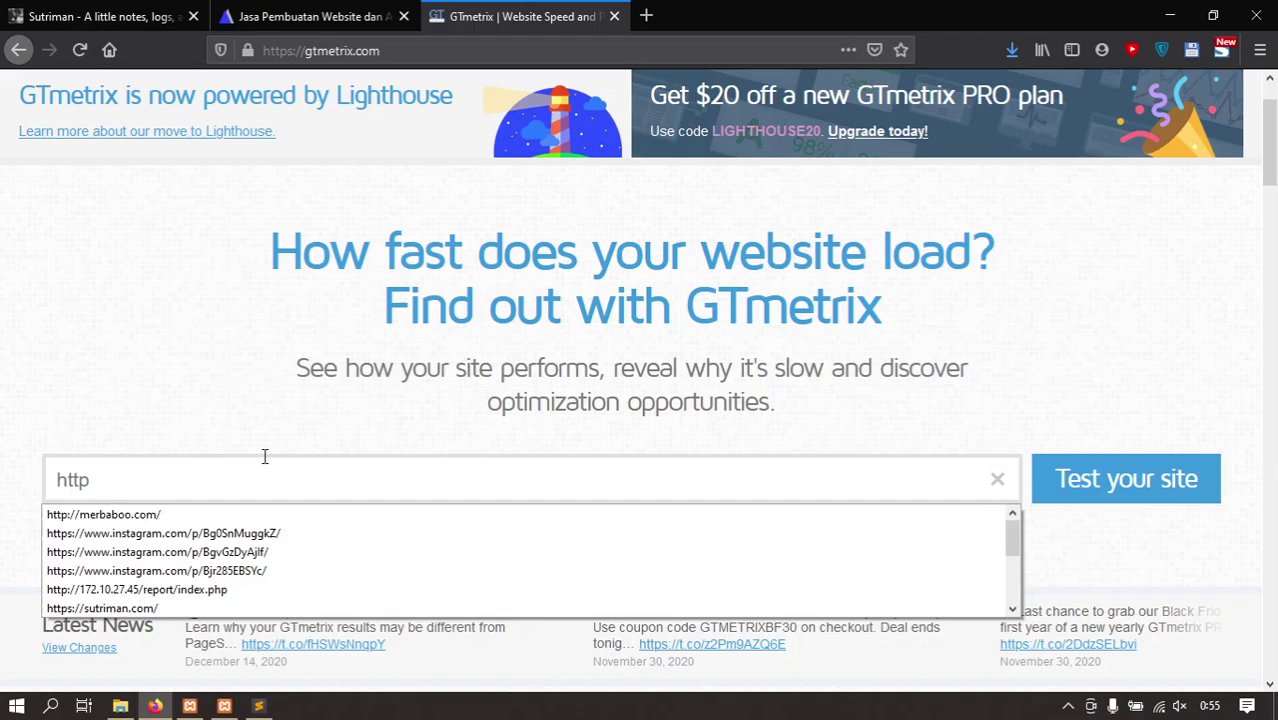
pyautogui.press('Down')
pyautogui.press('Return')
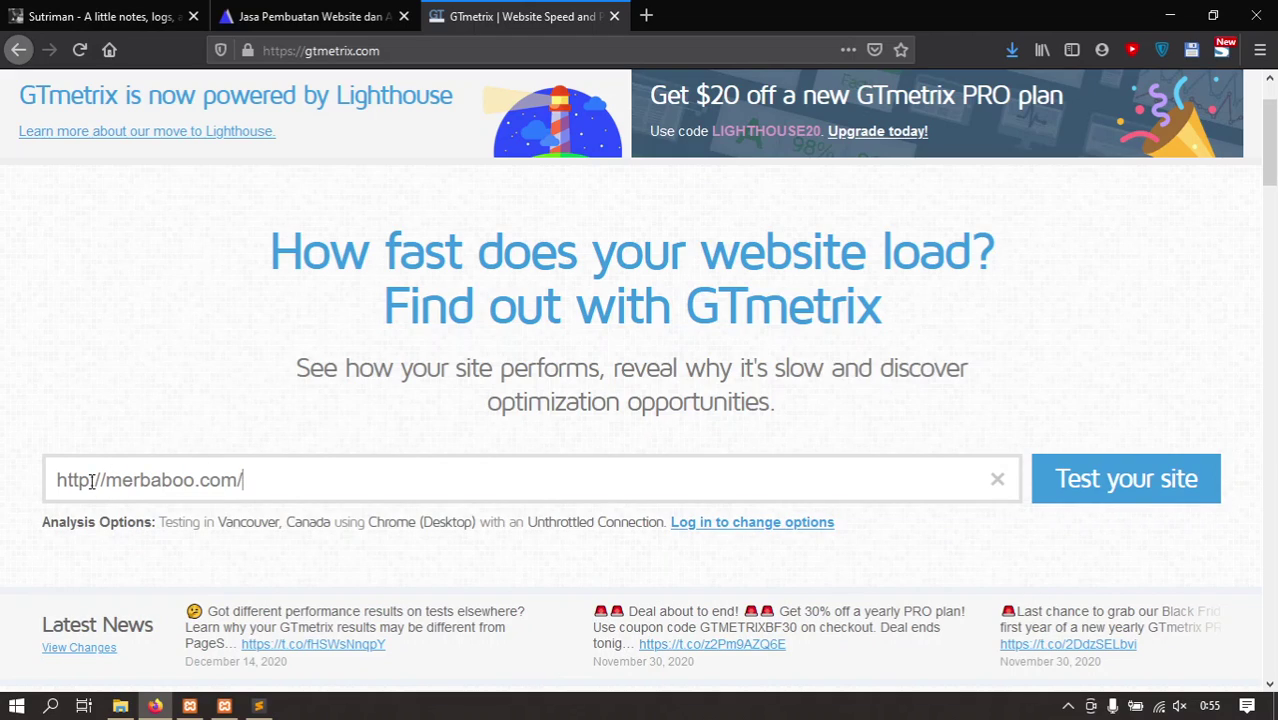
pyautogui.click(1092, 485)
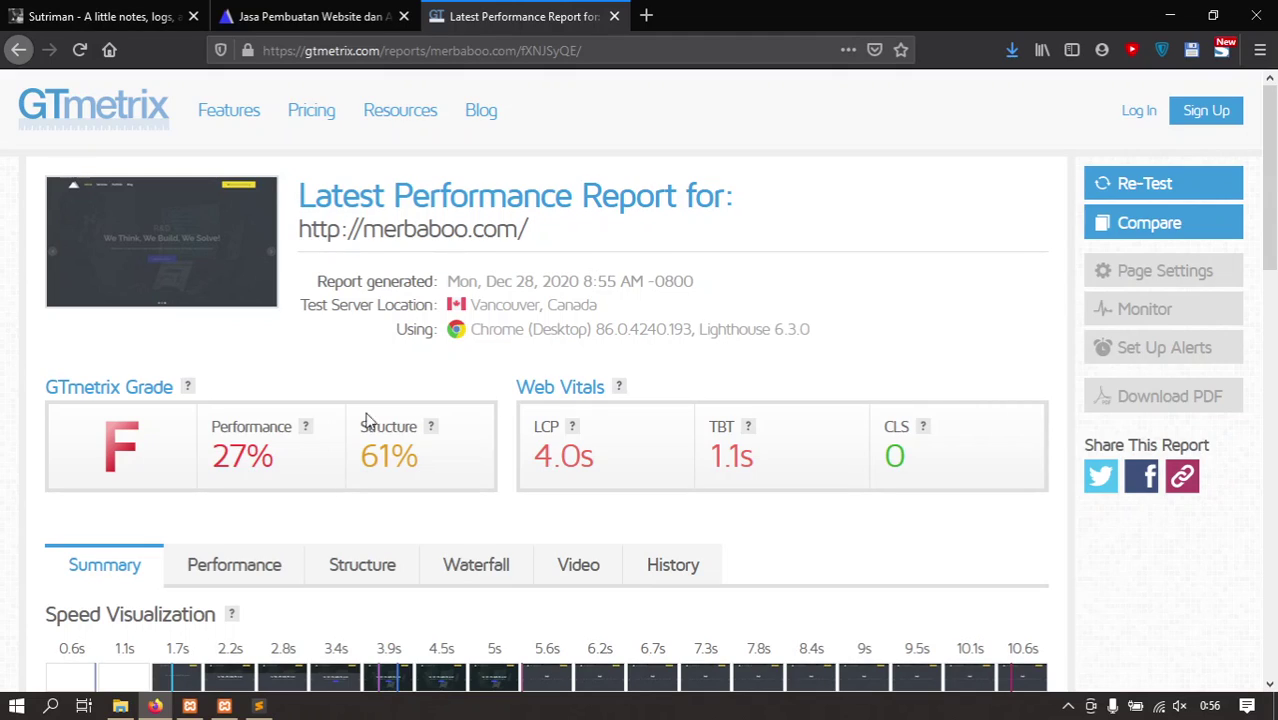
# Step: Review the report's grades and speed visualization, and compare them with the image slides on the merbaboo.com home page
pyautogui.scroll(-2, 268, 360)
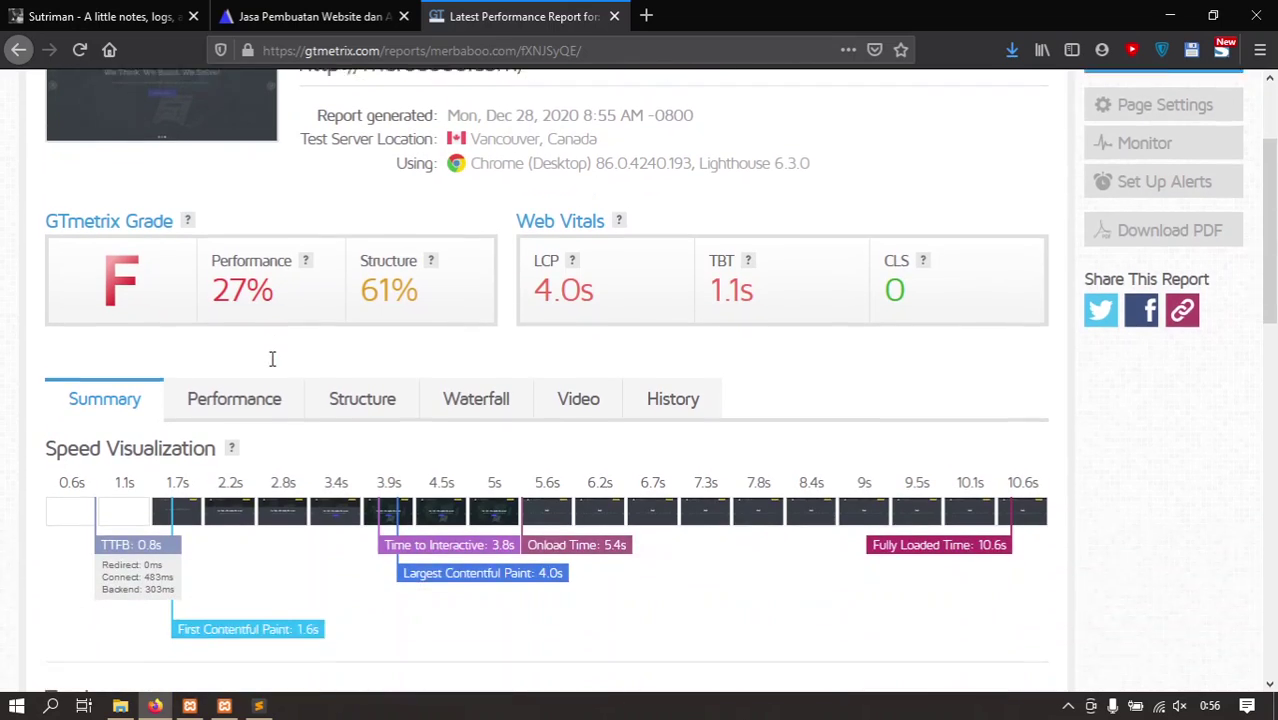
pyautogui.scroll(-2, 271, 371)
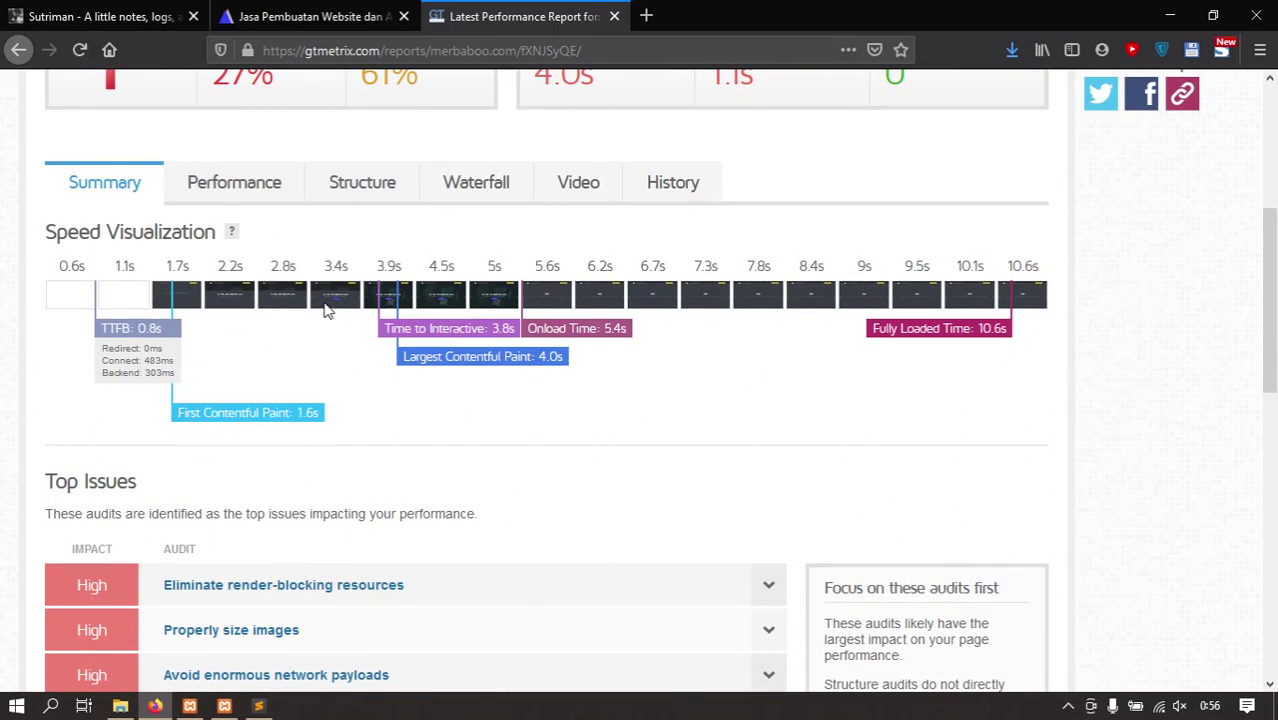
pyautogui.scroll(5, 385, 291)
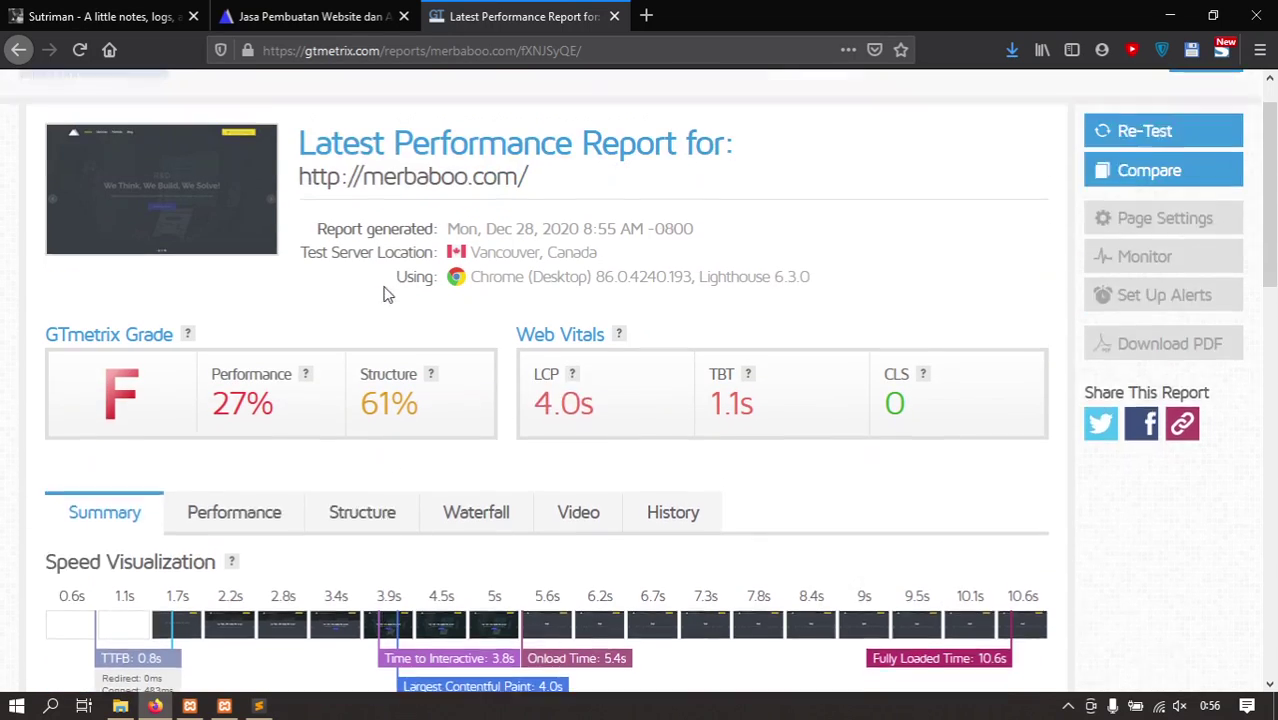
pyautogui.click(310, 18)
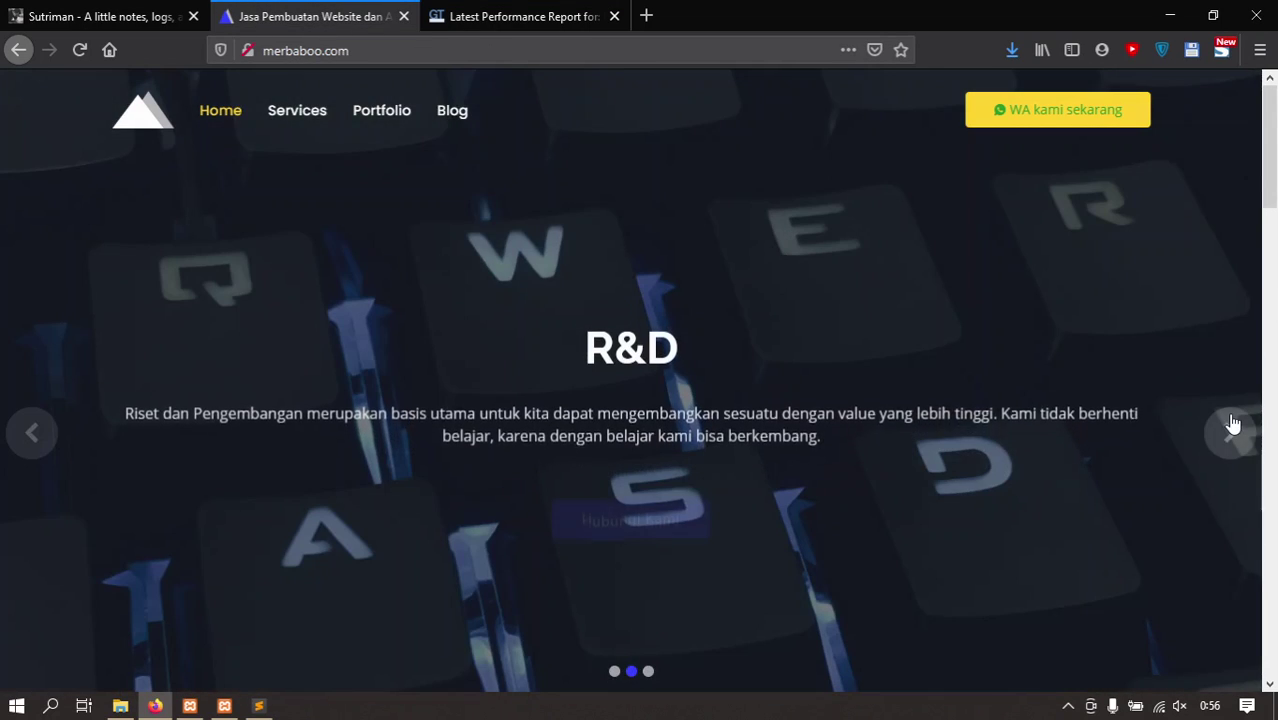
pyautogui.click(1230, 430)
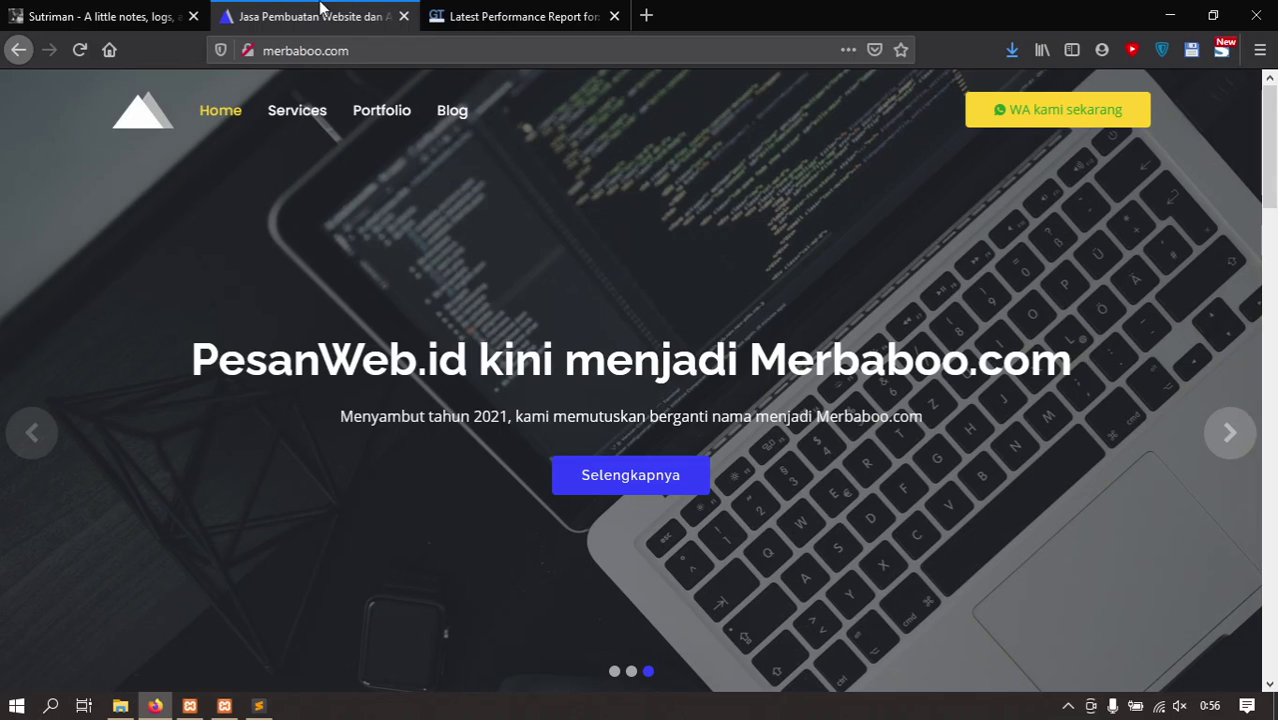
pyautogui.click(468, 17)
pyautogui.scroll(-5, 674, 466)
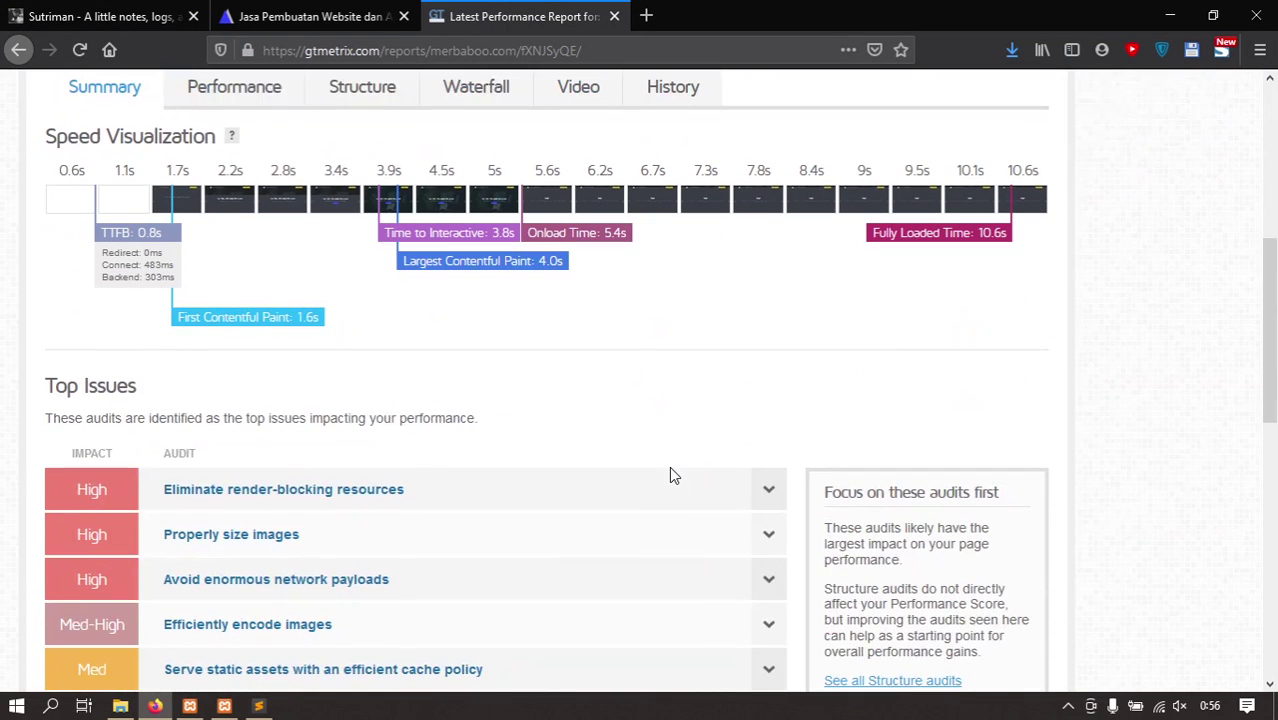
# Step: Expand the "Eliminate render-blocking resources" audit under Top Issues and review its listed files
pyautogui.scroll(-1, 663, 471)
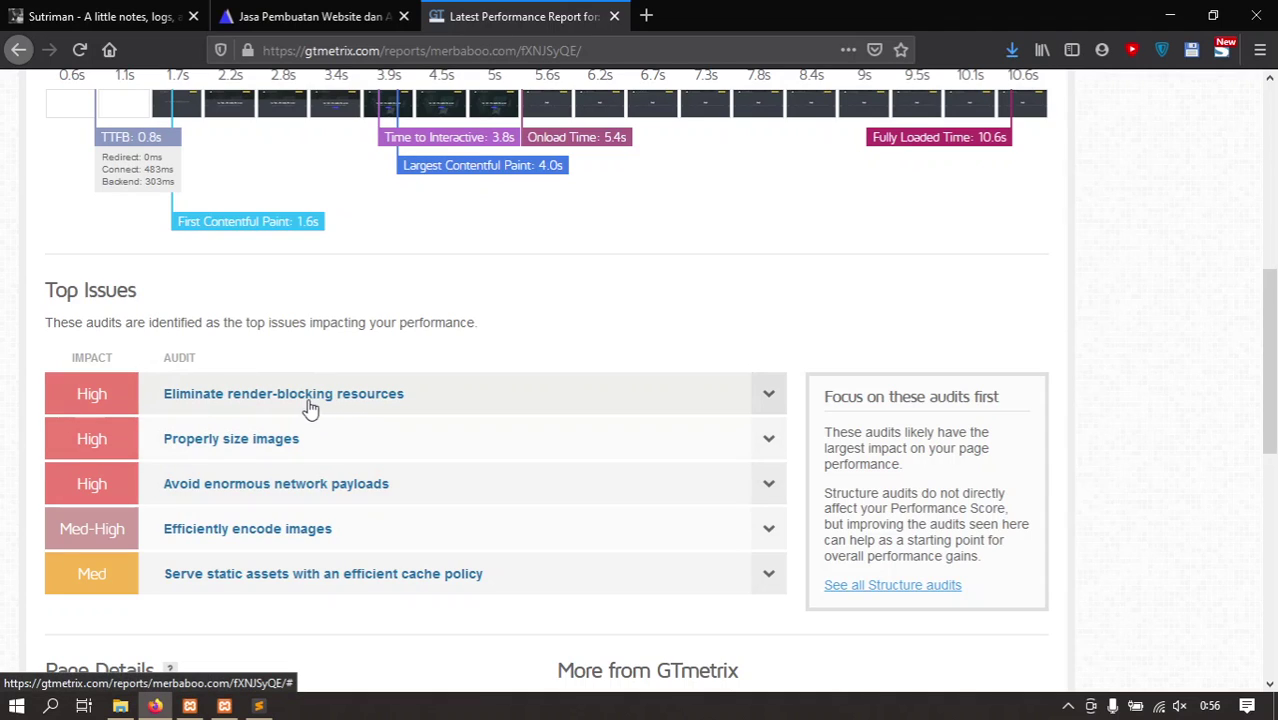
pyautogui.click(768, 396)
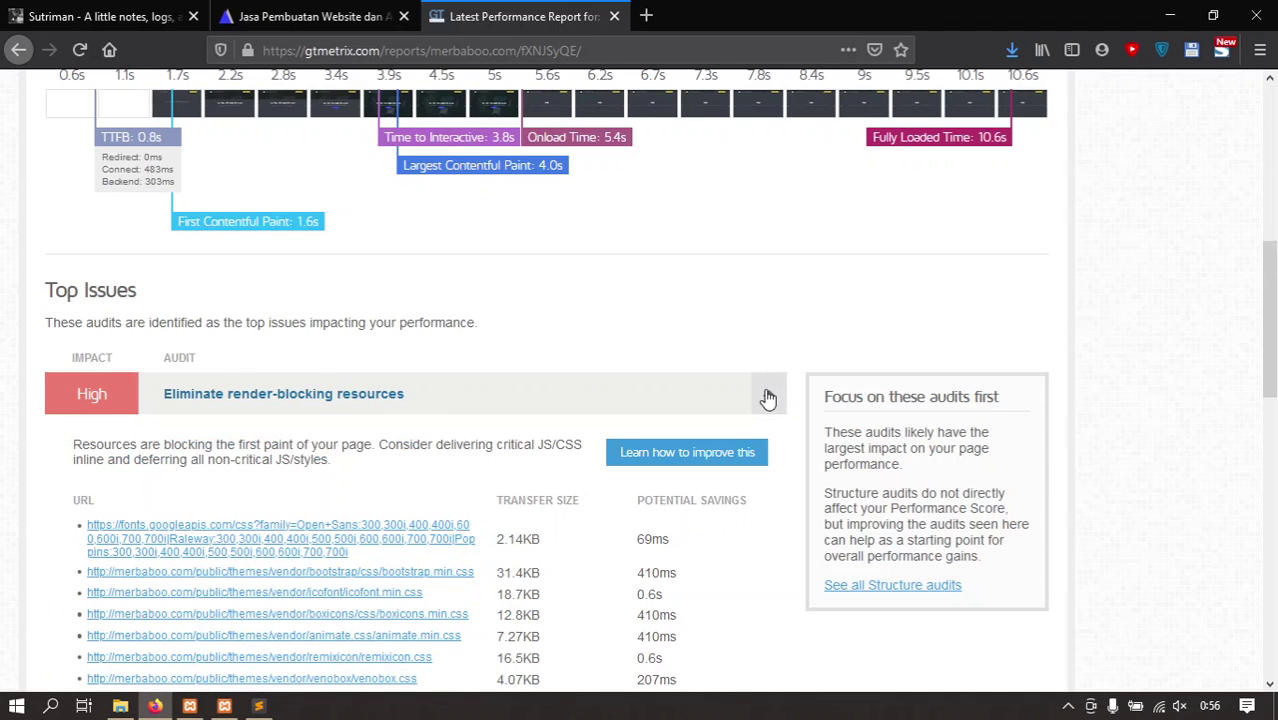
pyautogui.scroll(-2, 490, 390)
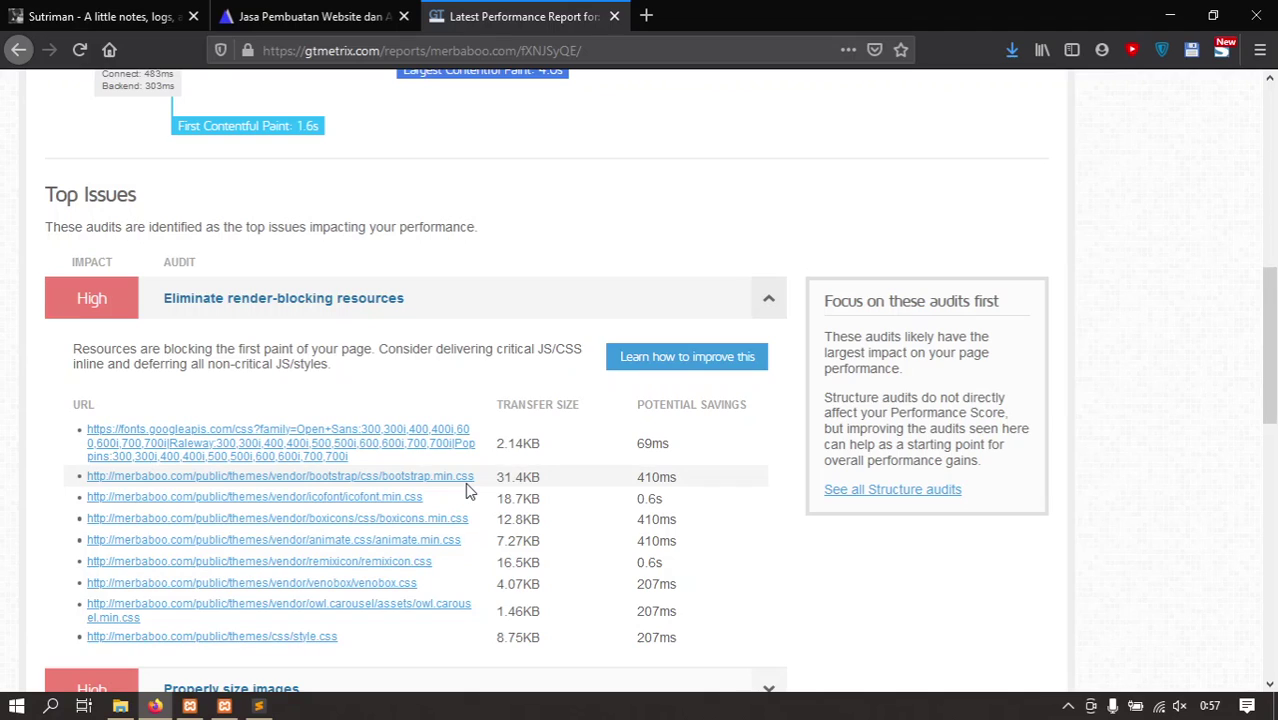
pyautogui.scroll(-2, 466, 490)
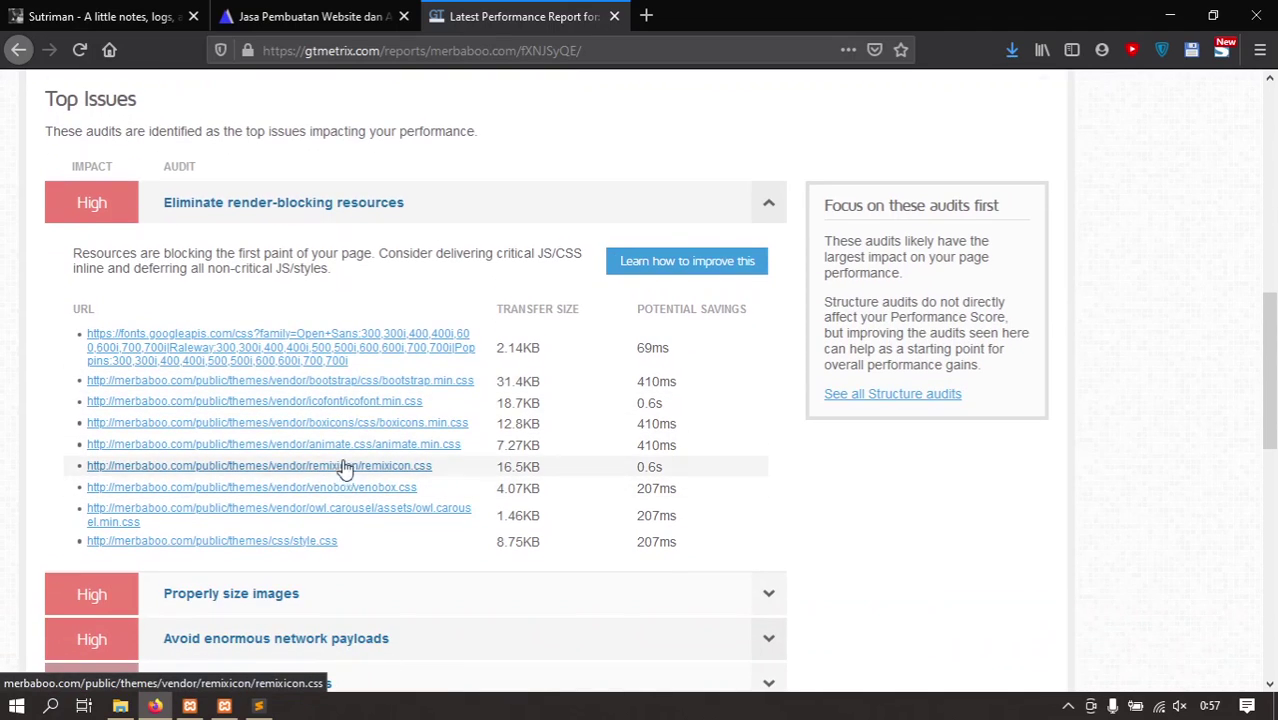
# Step: Copy the animate.min.css link from the render-blocking audit and open it in a new tab
pyautogui.rightClick(352, 450)
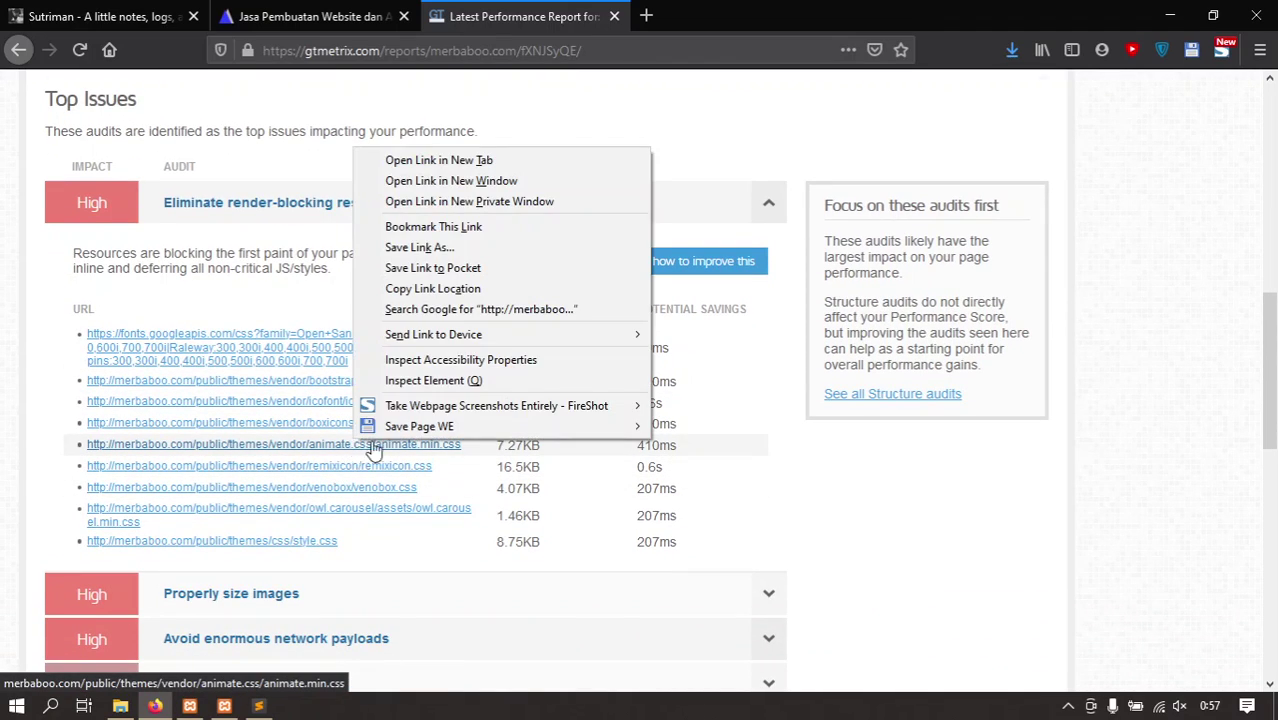
pyautogui.click(452, 289)
pyautogui.click(646, 16)
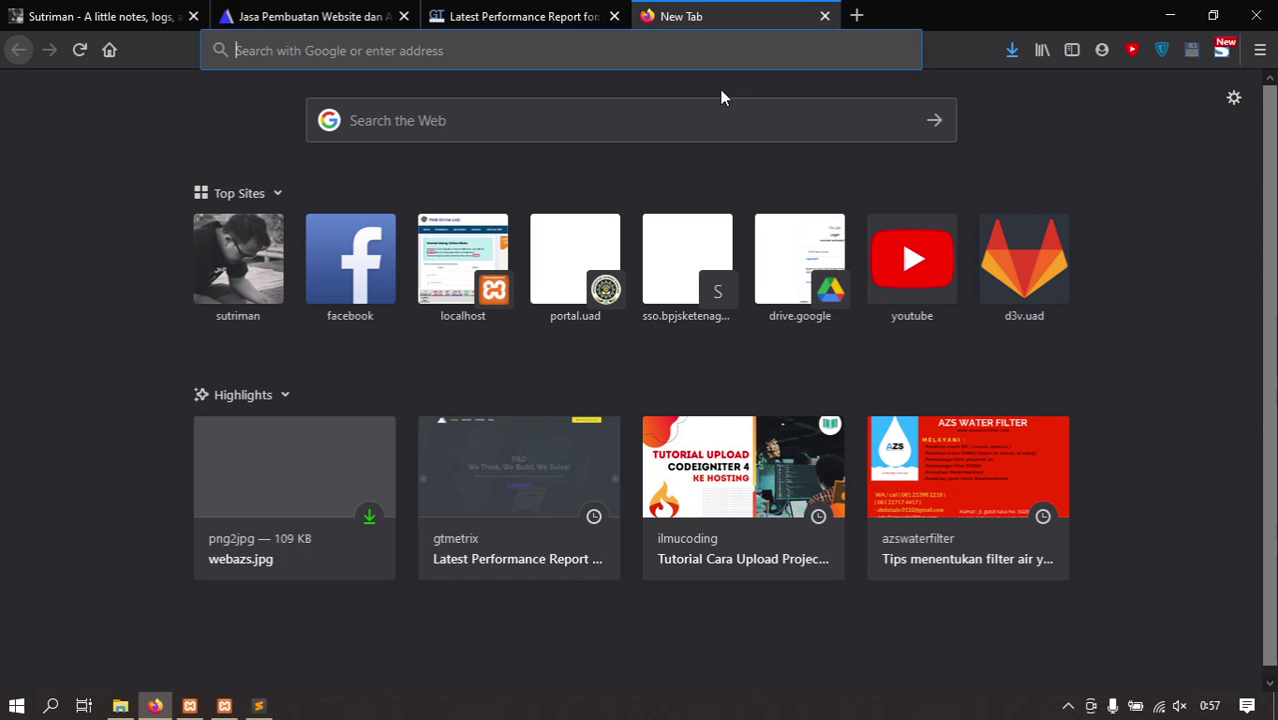
pyautogui.hotkey('ctrl', 'v')
pyautogui.press('Return')
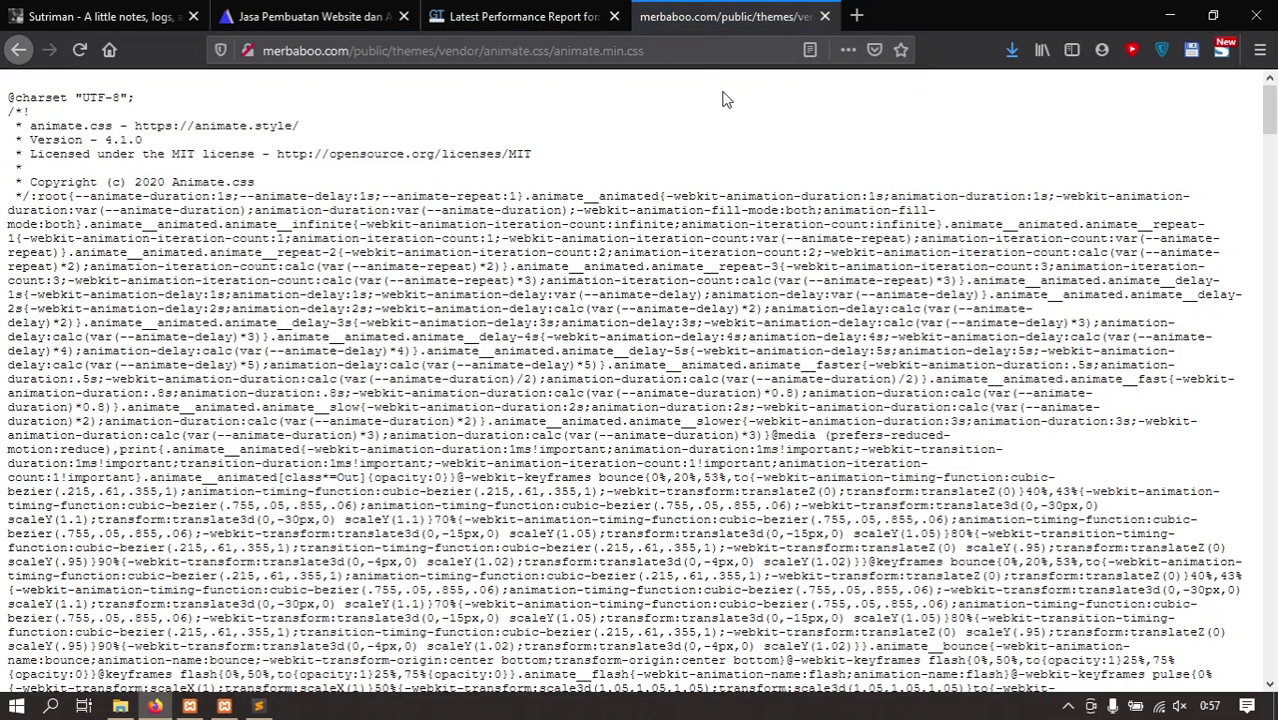
# Step: Return to the GTmetrix report, check the page size details and expand the "Properly size images" audit
pyautogui.click(520, 16)
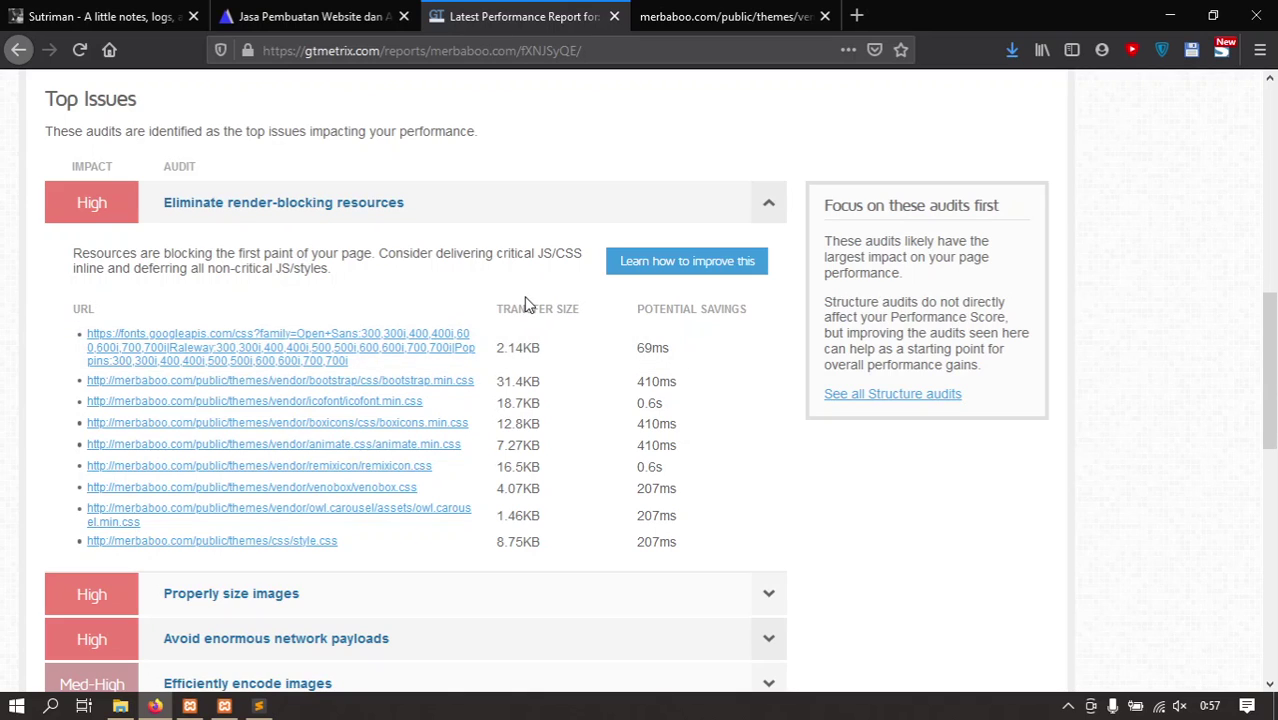
pyautogui.scroll(-1, 130, 222)
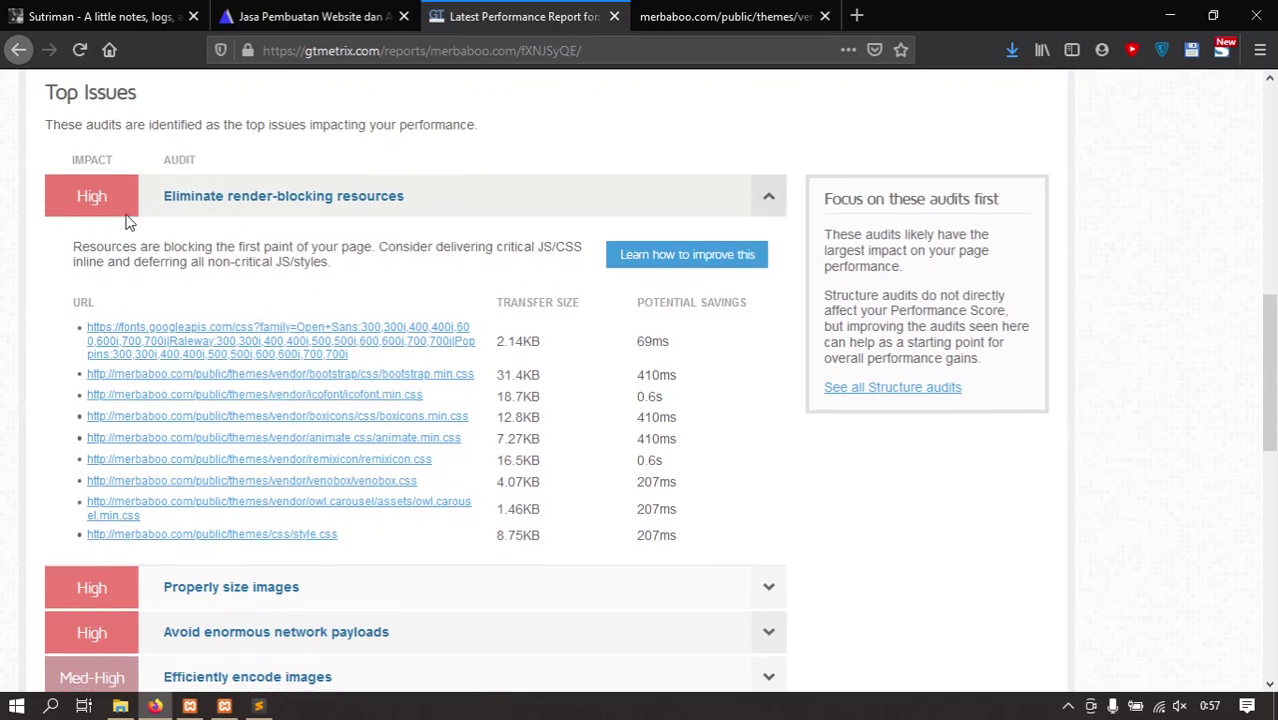
pyautogui.scroll(-3, 157, 334)
pyautogui.scroll(-3, 165, 417)
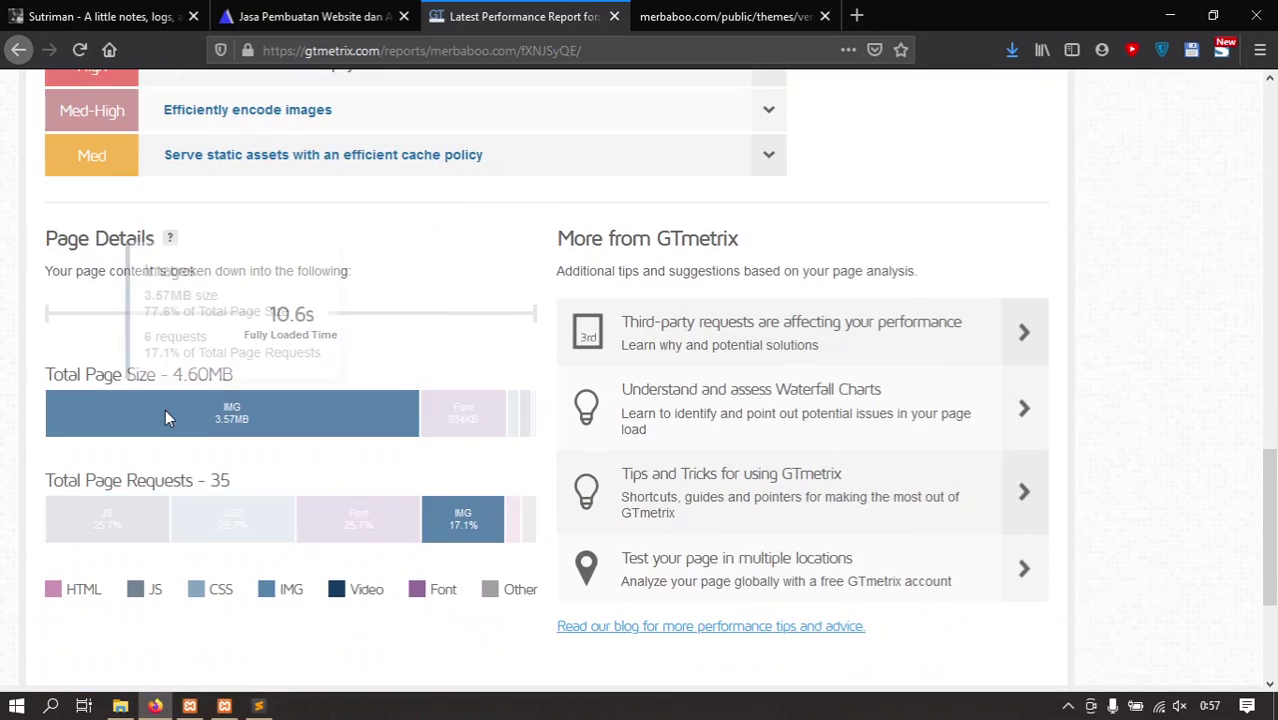
pyautogui.scroll(4, 170, 420)
pyautogui.click(587, 513)
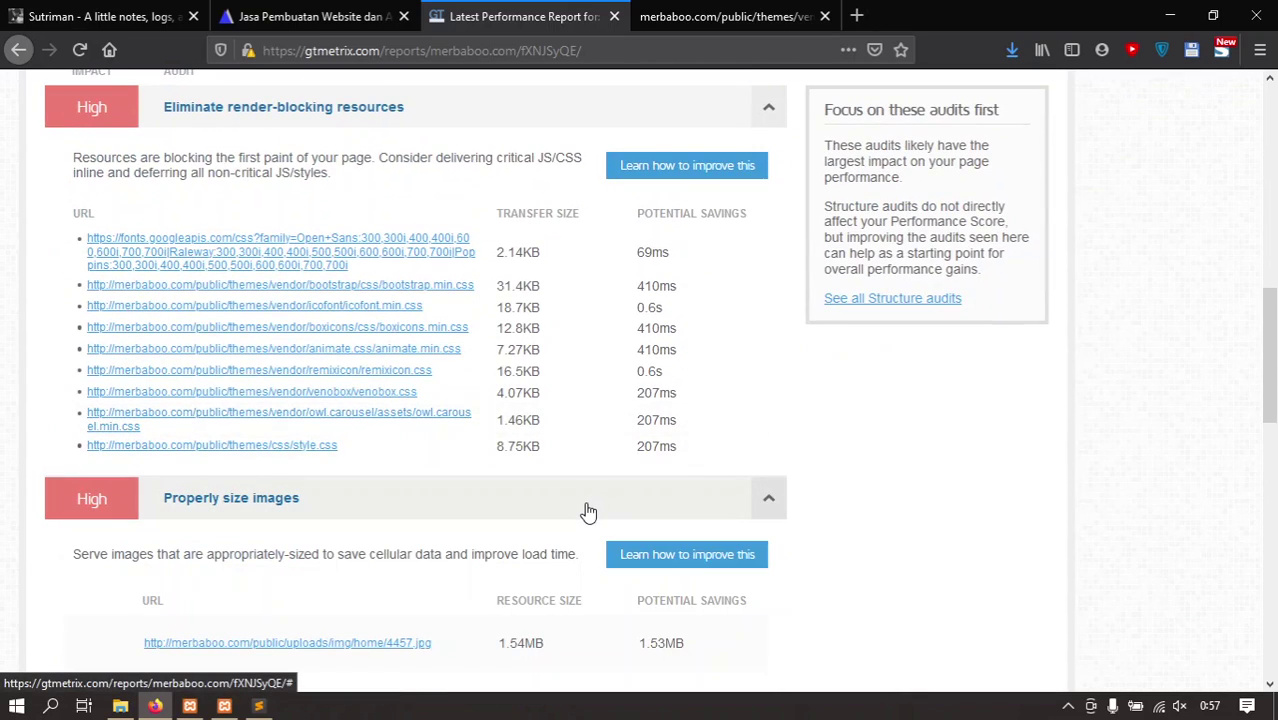
# Step: Open the render-blocking audit's improvement guide in a new tab and close the animate.min.css tab
pyautogui.rightClick(662, 180)
pyautogui.click(860, 186)
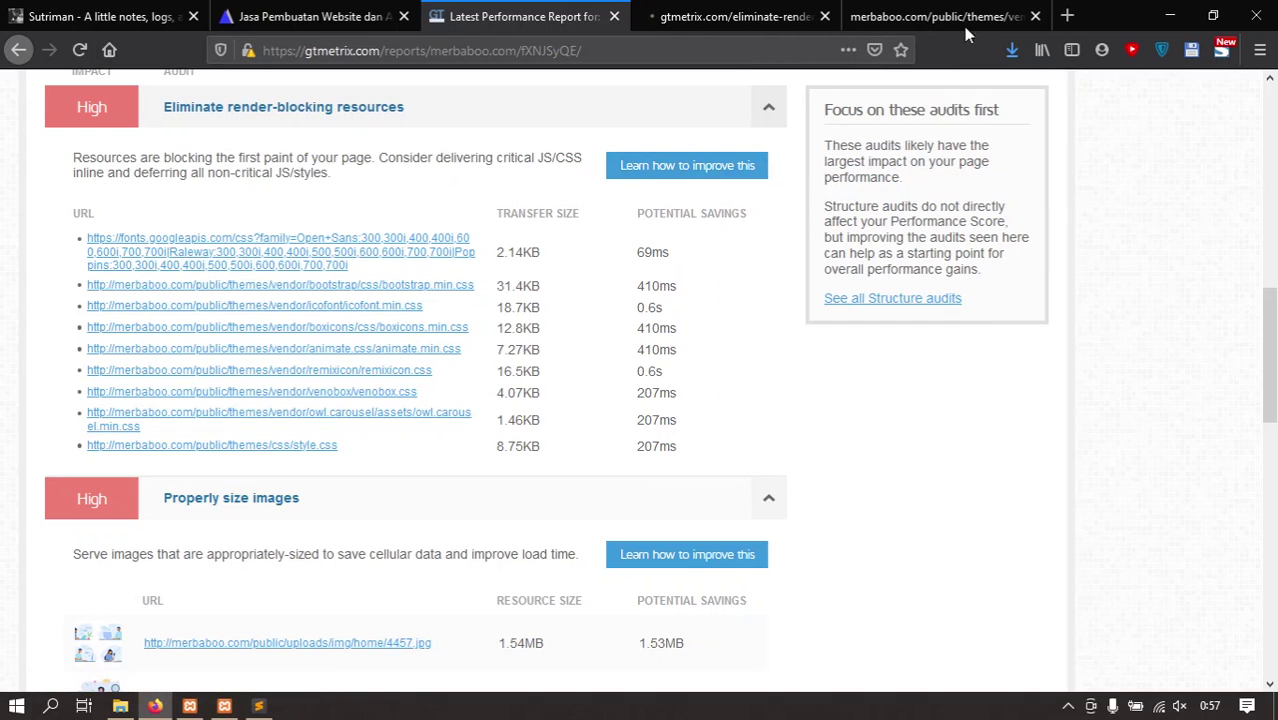
pyautogui.click(1036, 17)
pyautogui.click(750, 20)
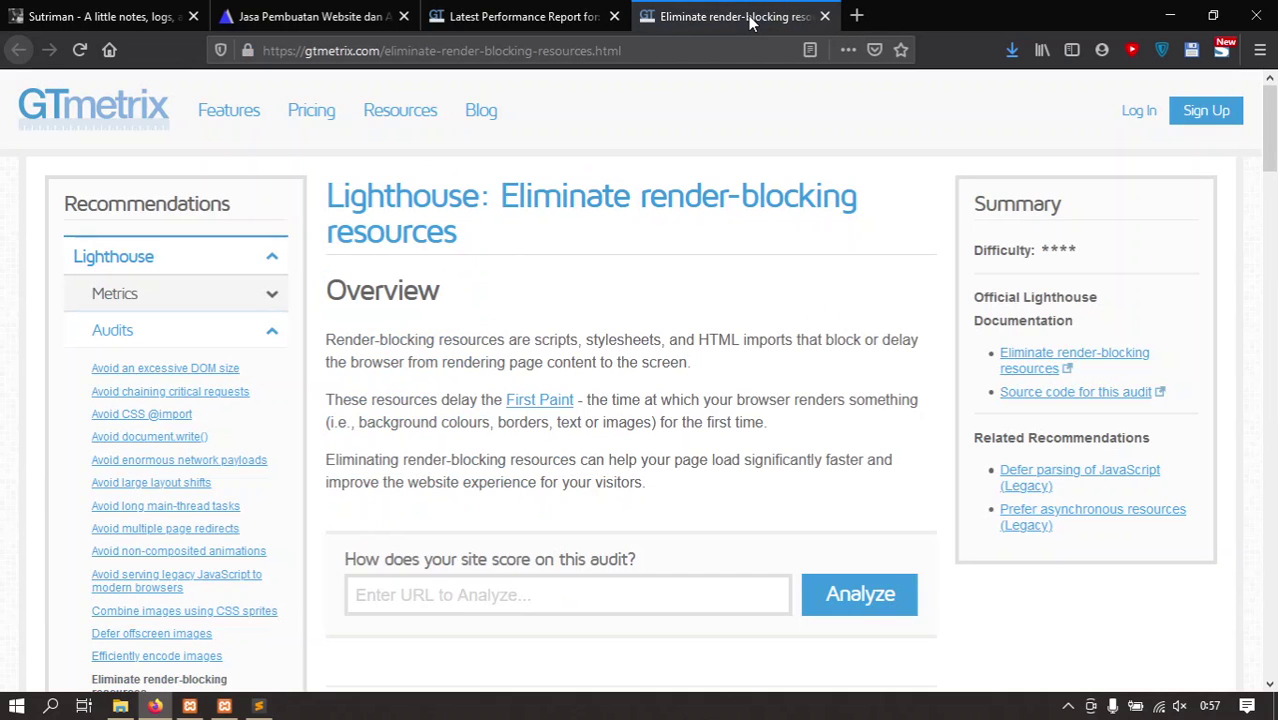
# Step: Read the render-blocking guide's explanation of how such resources affect page performance, including the progressive and non-progressive load comparison
pyautogui.scroll(-4, 628, 246)
pyautogui.scroll(-3, 627, 249)
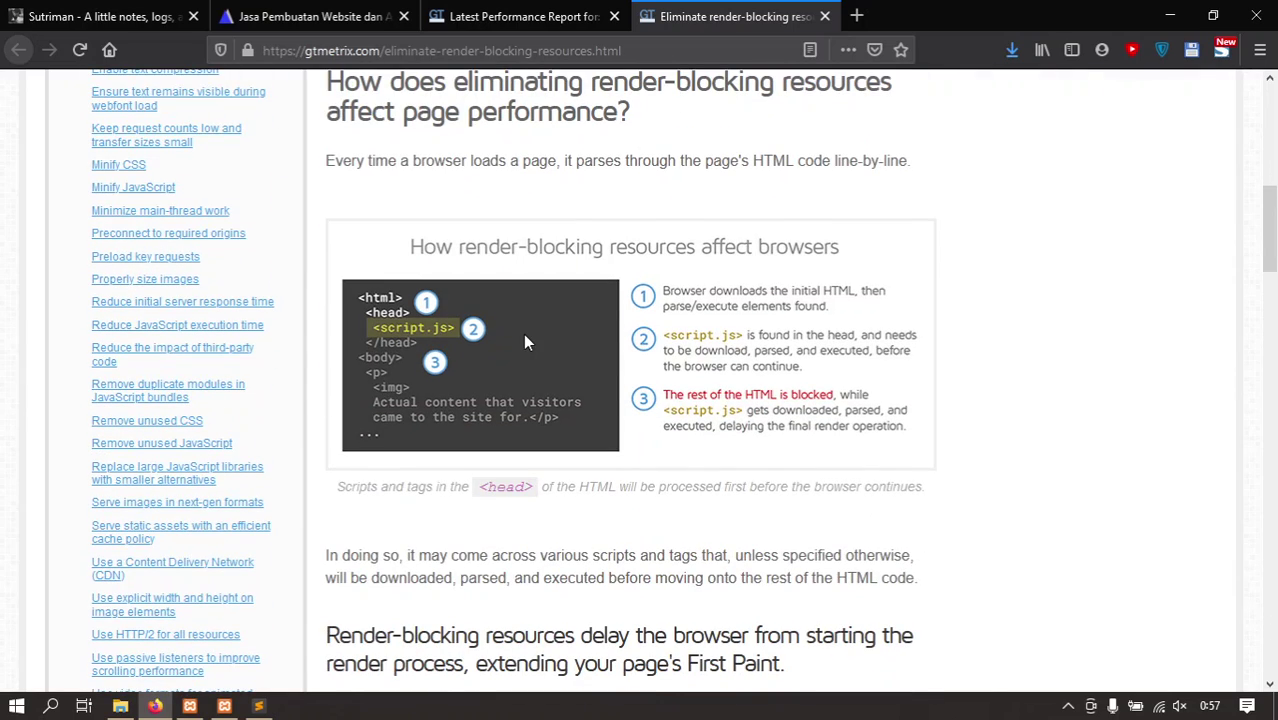
pyautogui.scroll(-5, 523, 334)
pyautogui.scroll(-5, 528, 340)
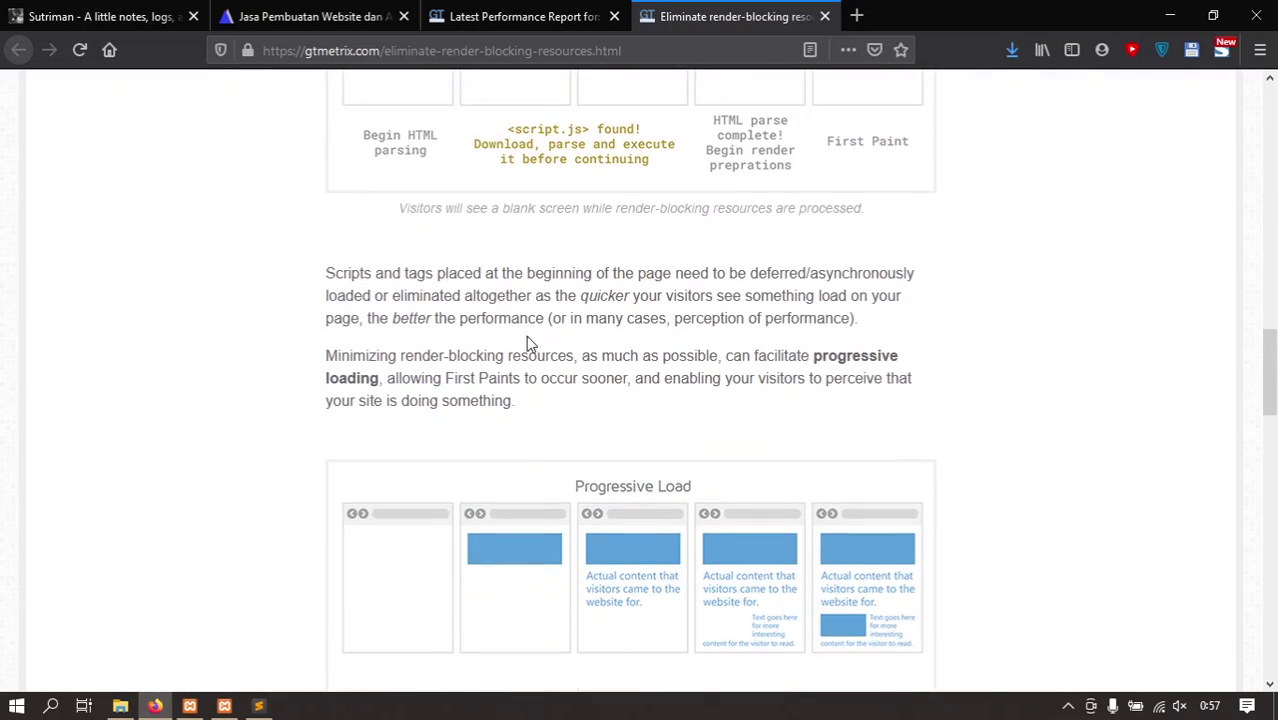
pyautogui.scroll(-2, 527, 342)
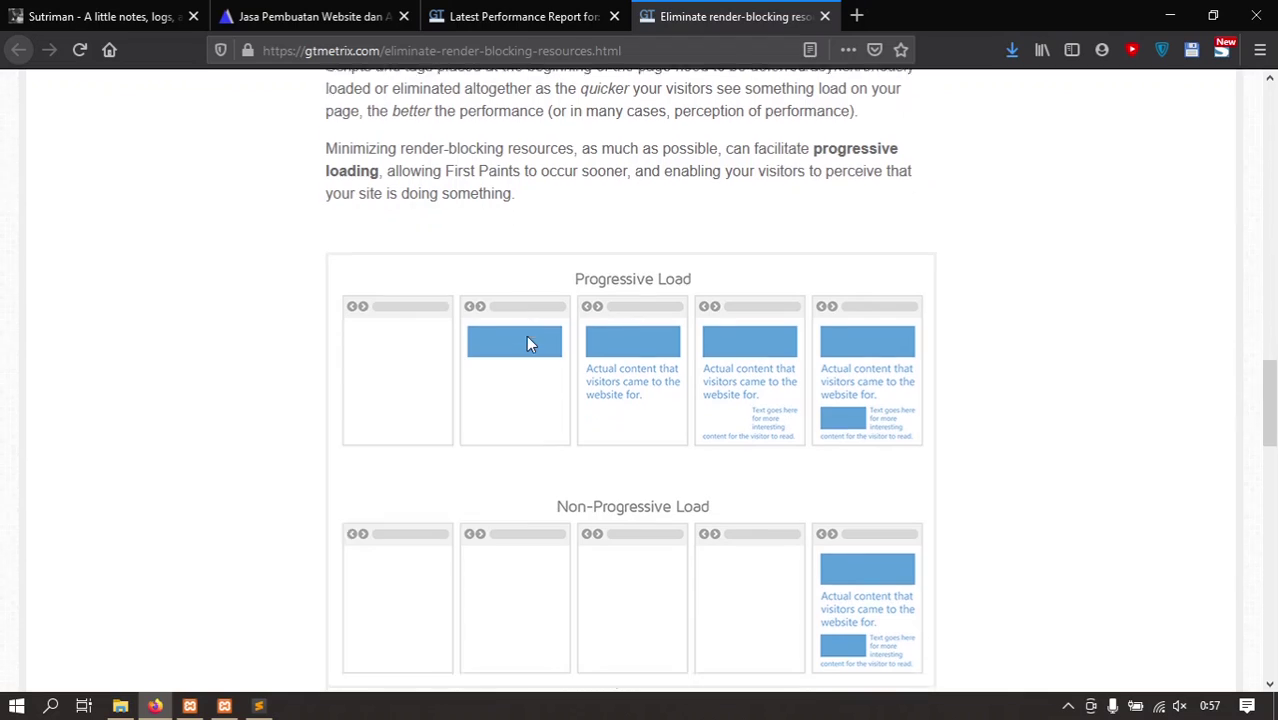
pyautogui.scroll(-4, 527, 340)
# Step: Compare the images listed in the report's "Properly size images" audit with those on the merbaboo.com homepage, ending back on the report
pyautogui.click(530, 14)
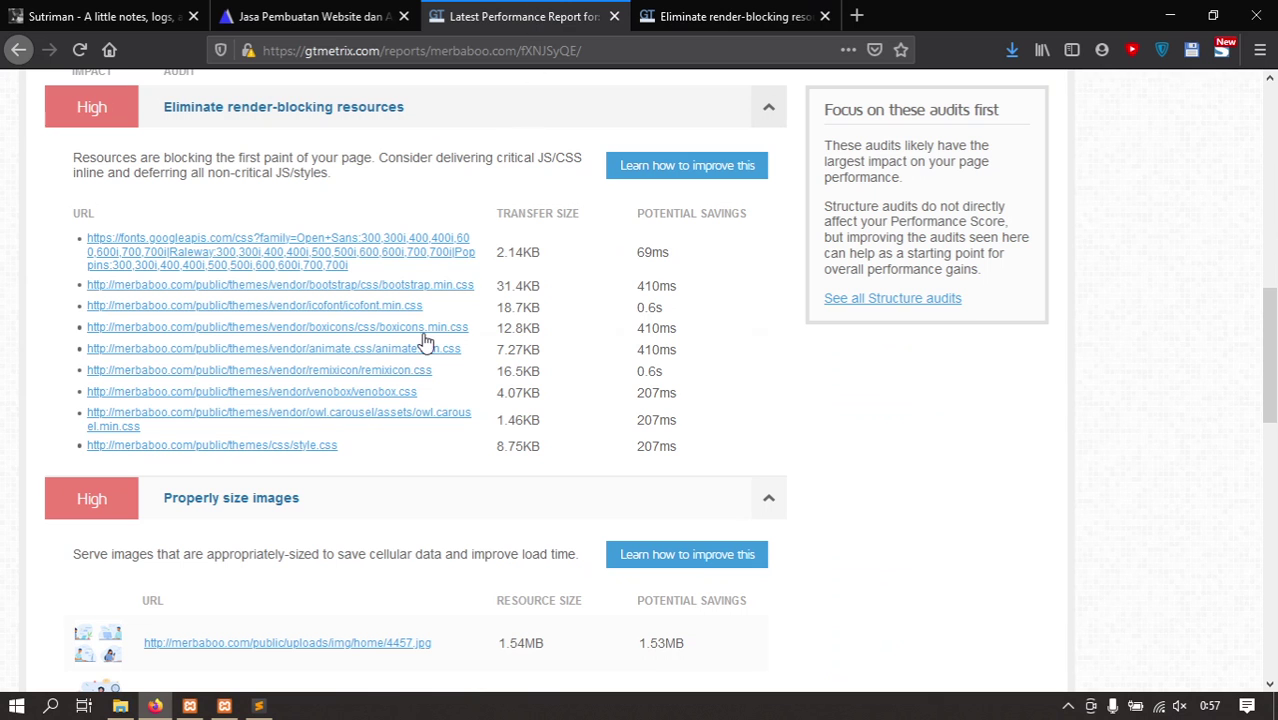
pyautogui.scroll(-3, 411, 314)
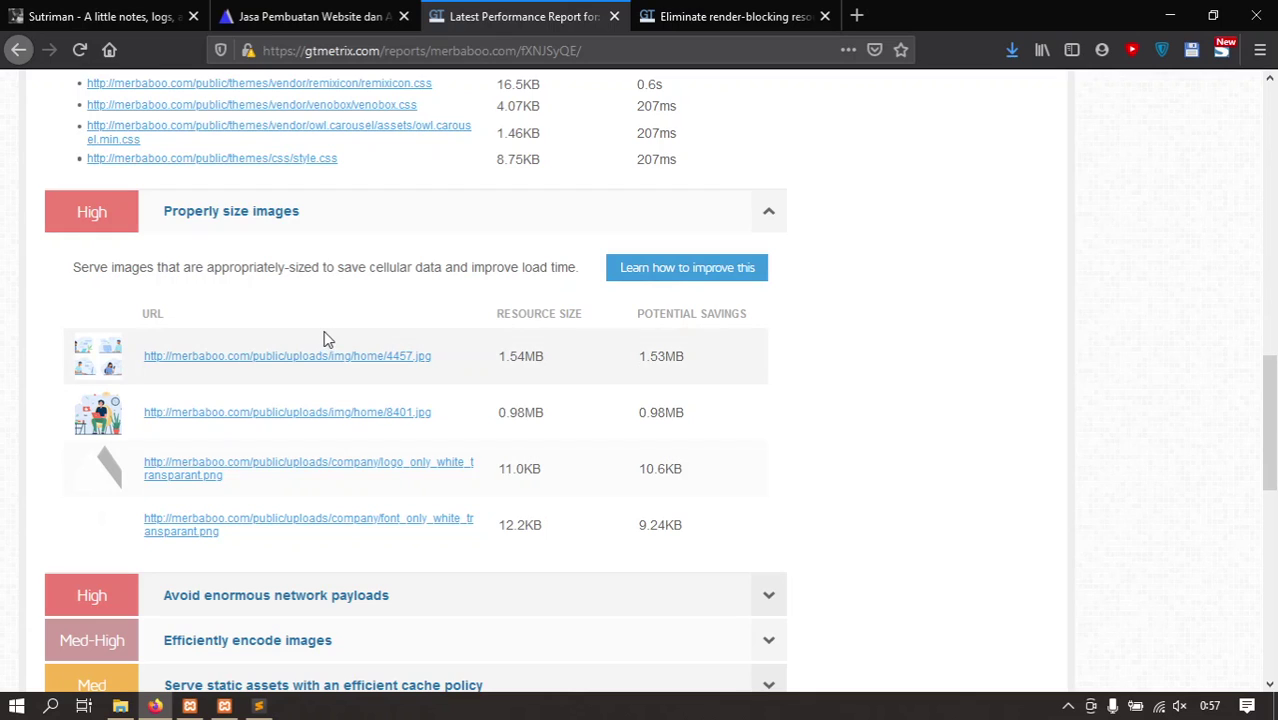
pyautogui.click(312, 17)
pyautogui.scroll(-5, 703, 437)
pyautogui.scroll(-5, 703, 437)
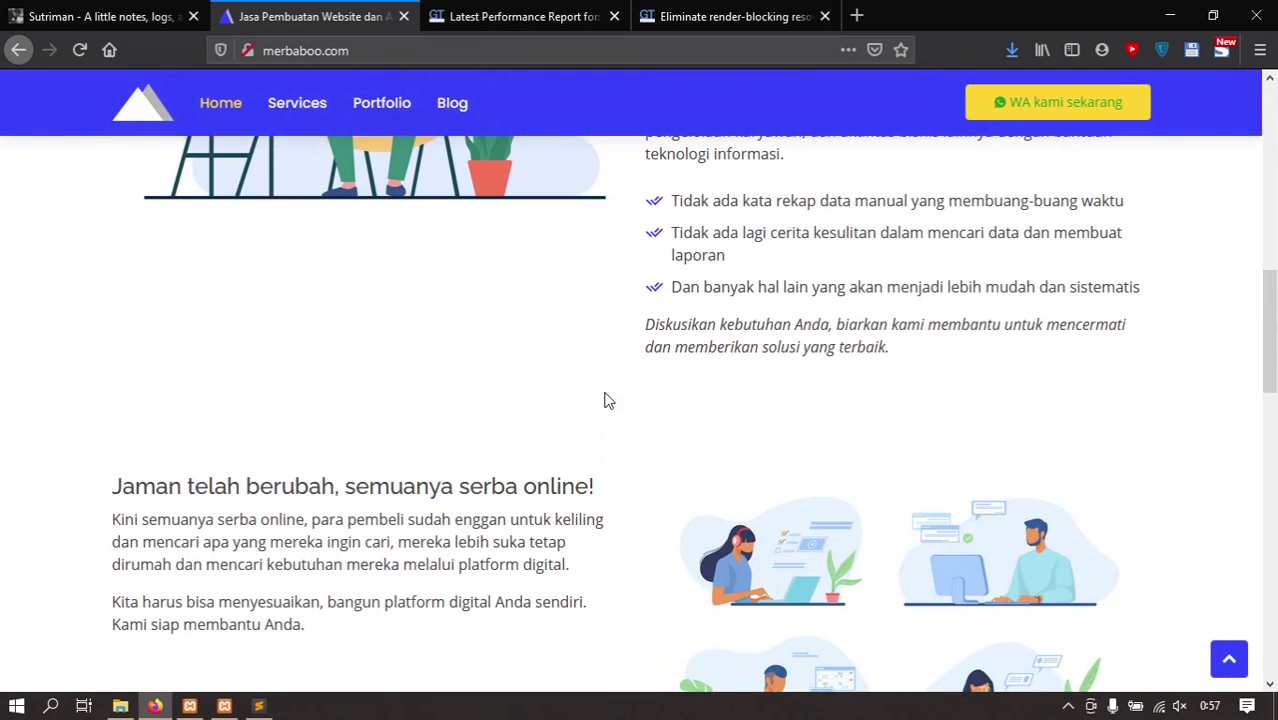
pyautogui.scroll(-4, 736, 417)
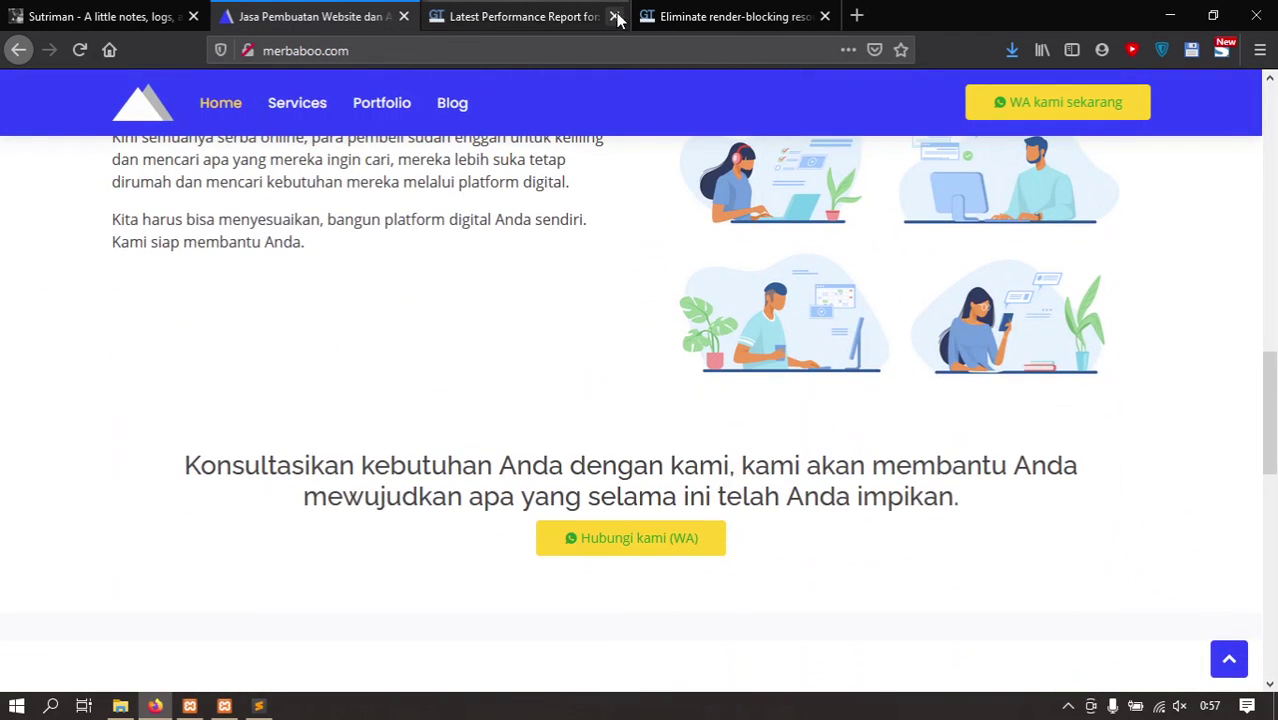
pyautogui.click(545, 20)
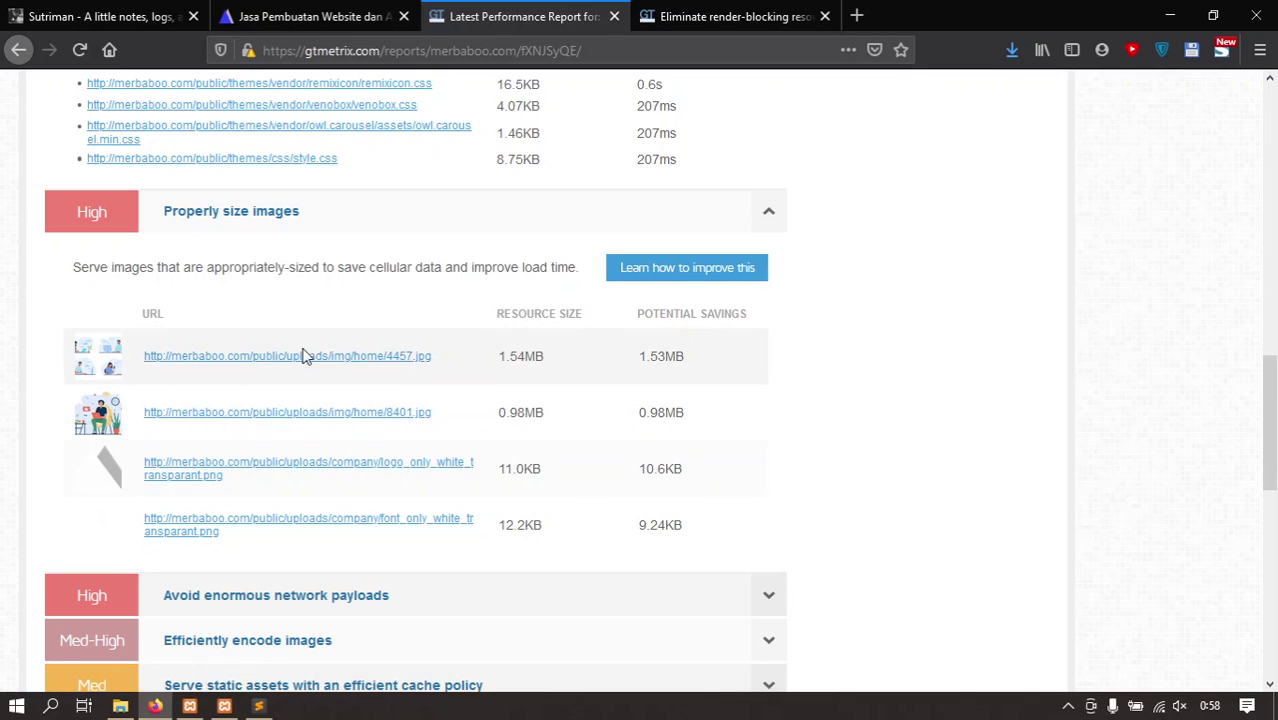
# Step: Search for "compress image online" in a new tab and open the compressjpeg.com upload area
pyautogui.click(857, 16)
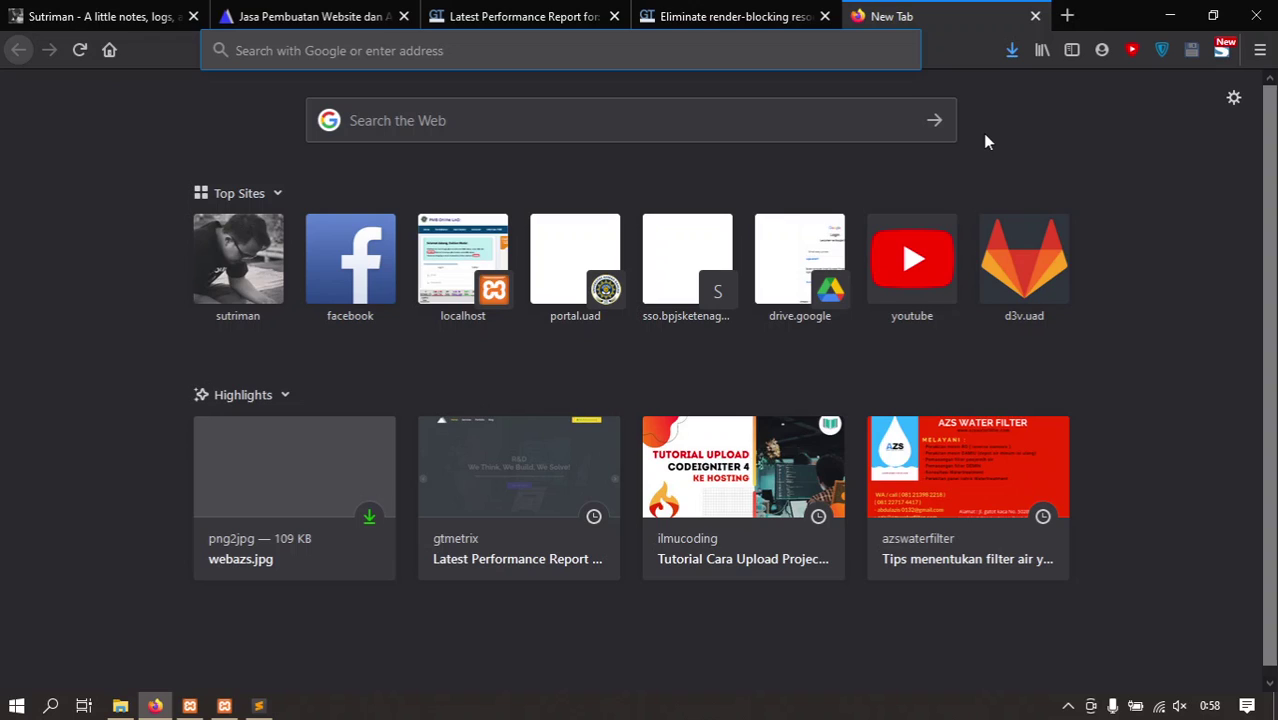
pyautogui.write('compress ima')
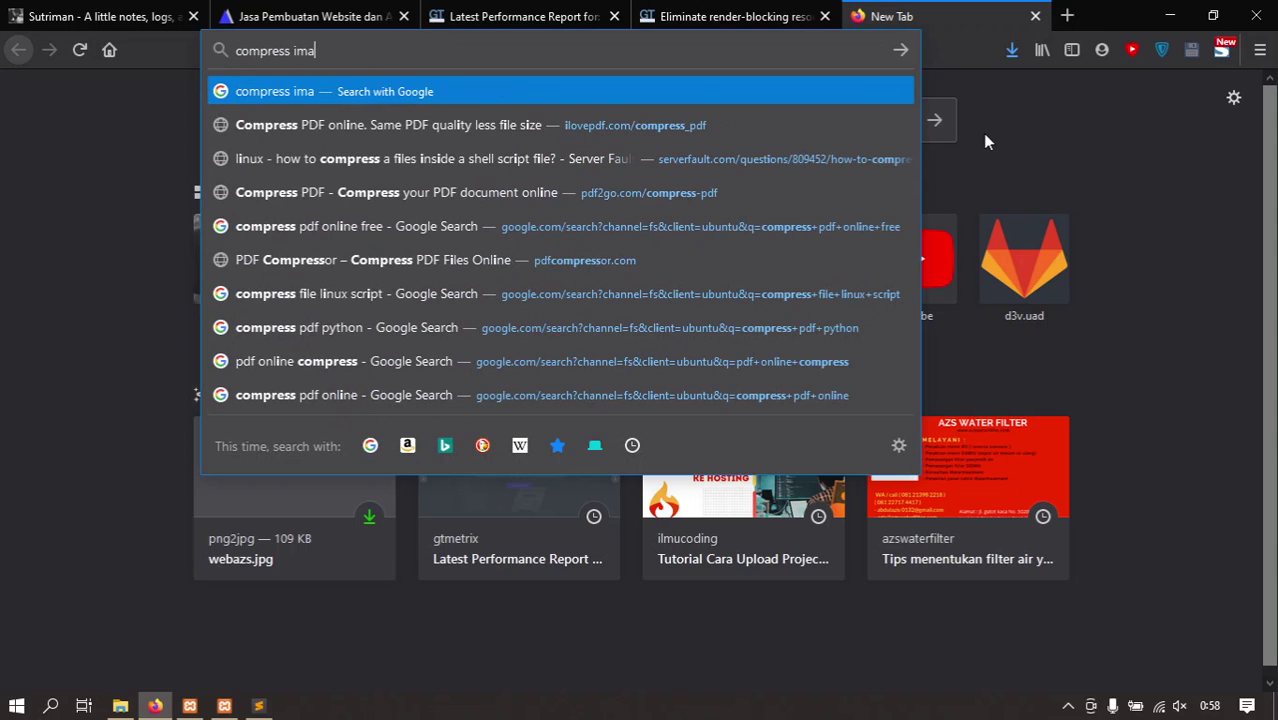
pyautogui.write('ge online')
pyautogui.press('Return')
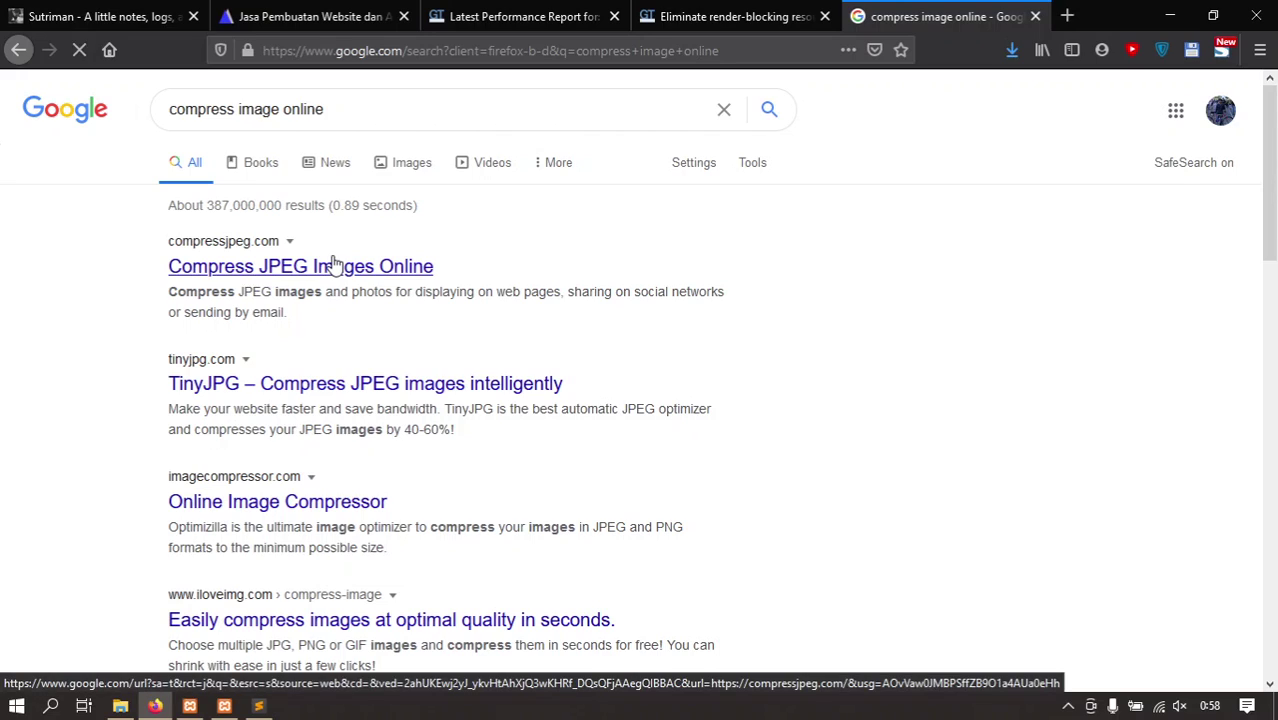
pyautogui.click(333, 264)
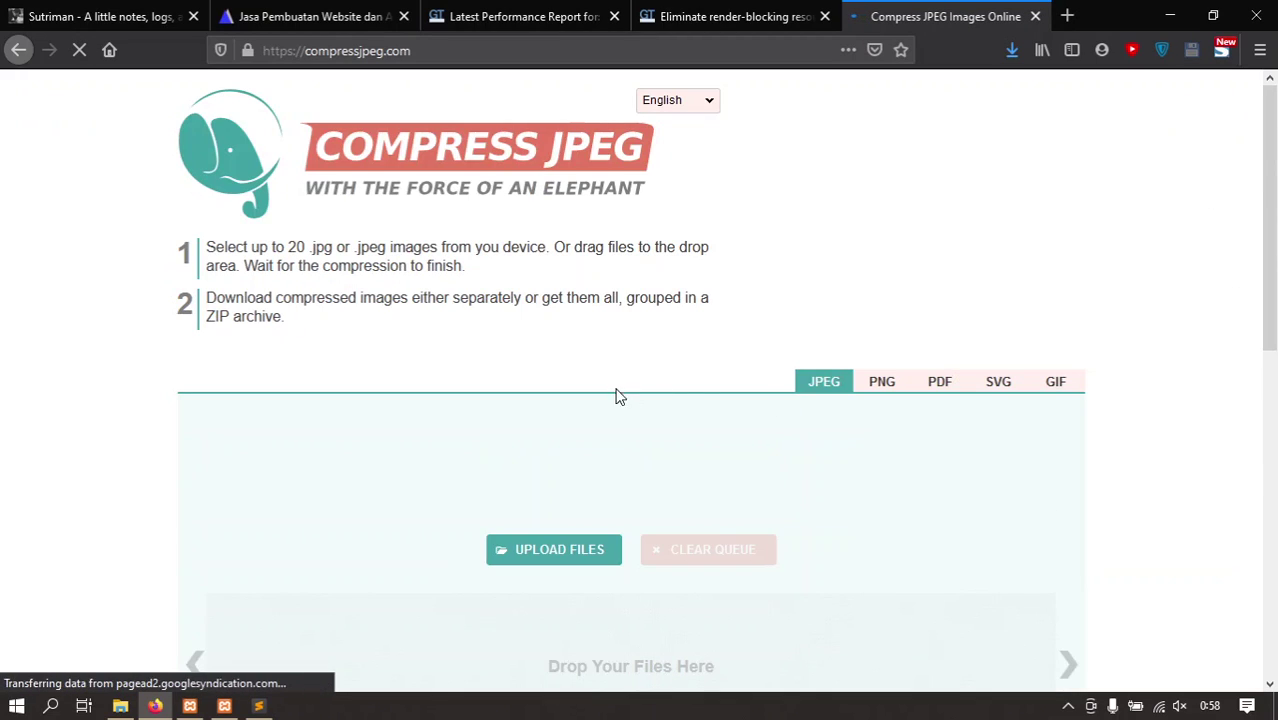
pyautogui.scroll(-3, 776, 284)
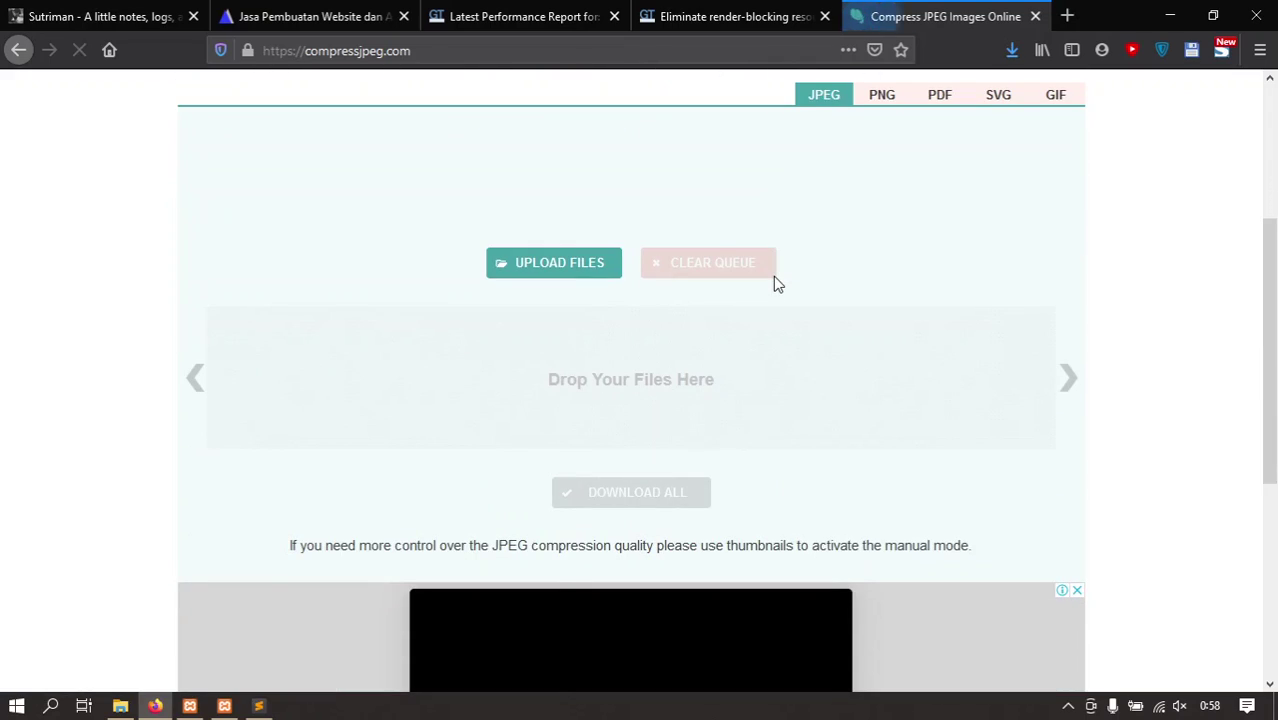
# Step: Return to the GTmetrix report, expand the "Avoid enormous network payloads" audit and review its files and the page details
pyautogui.click(764, 15)
pyautogui.click(533, 15)
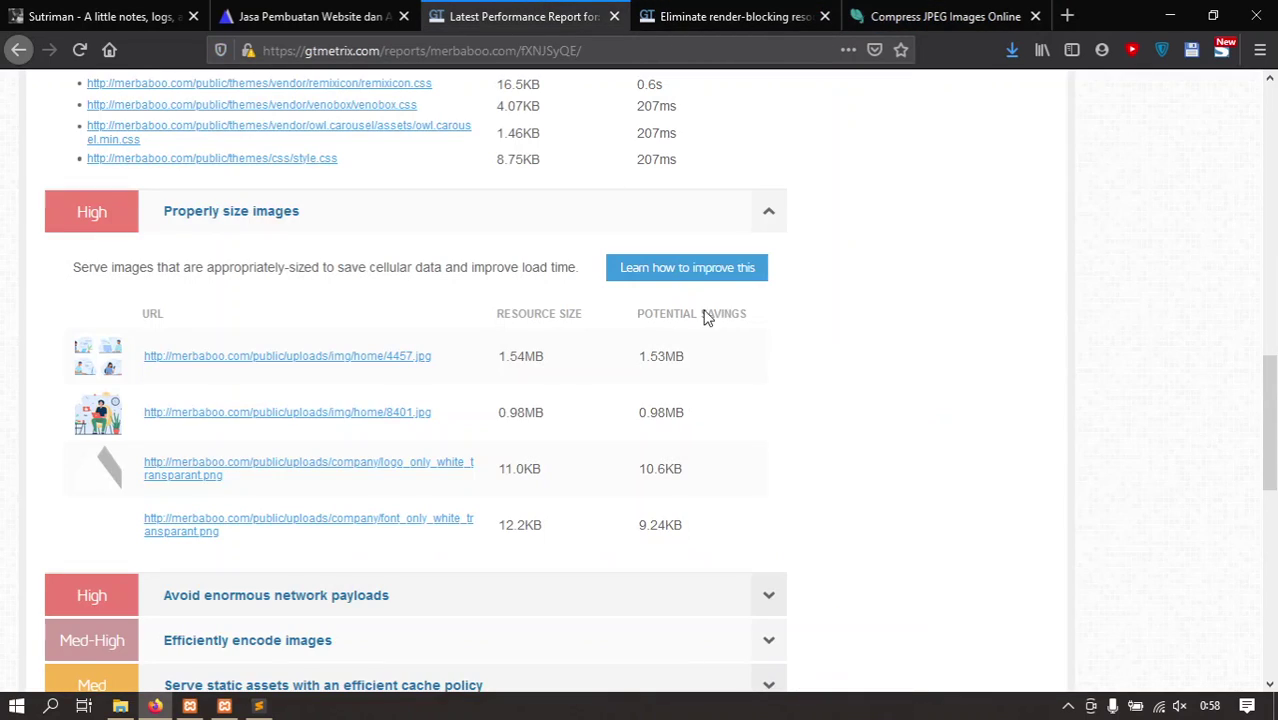
pyautogui.scroll(-2, 296, 476)
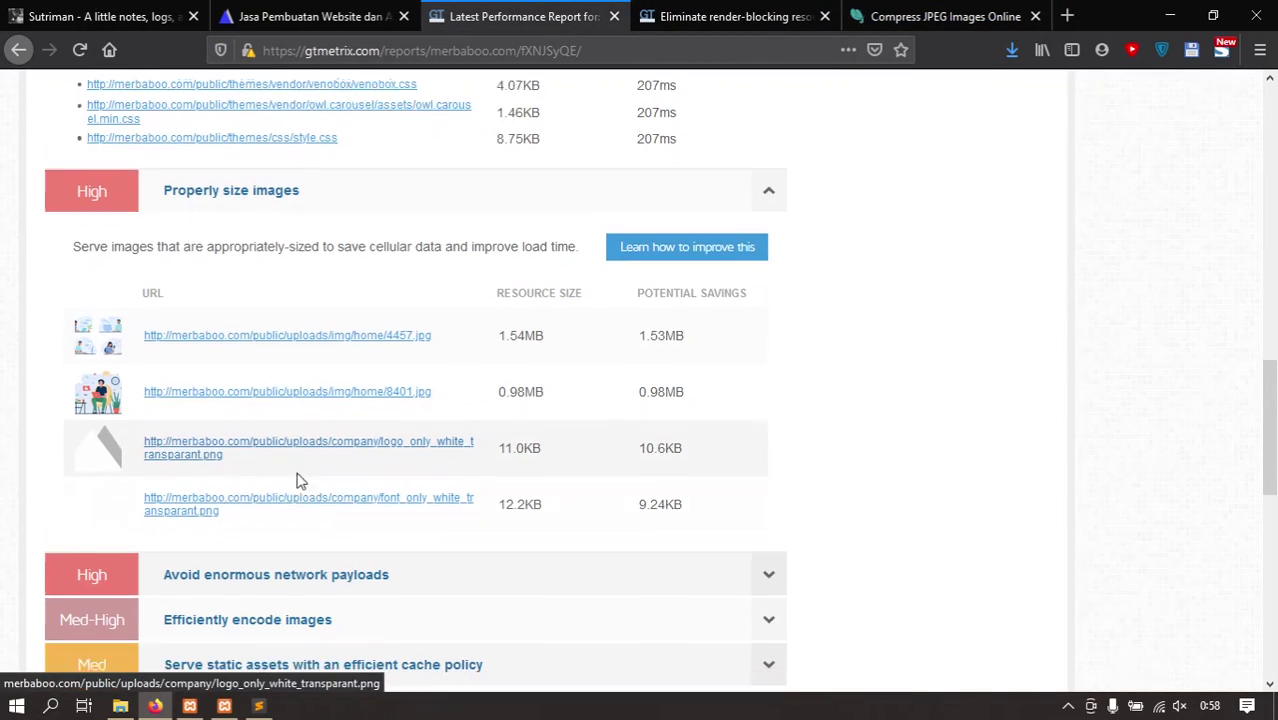
pyautogui.click(386, 410)
pyautogui.scroll(-2, 391, 417)
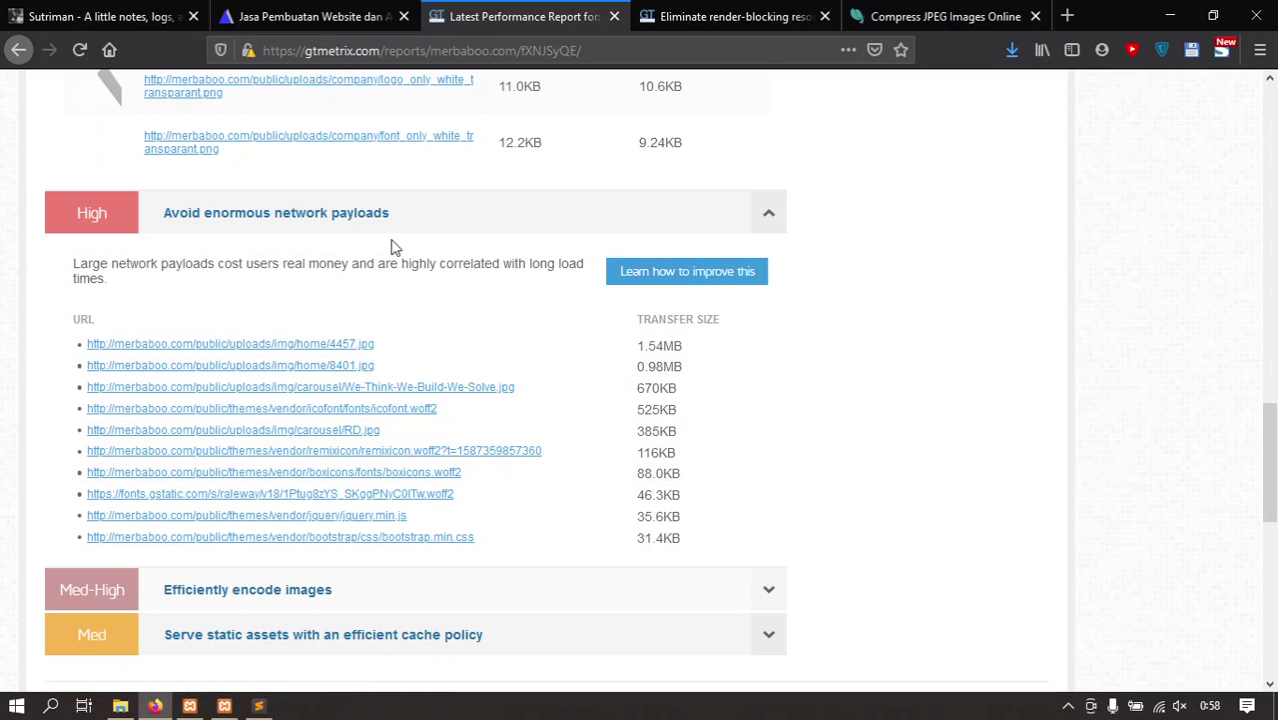
pyautogui.scroll(-2, 408, 465)
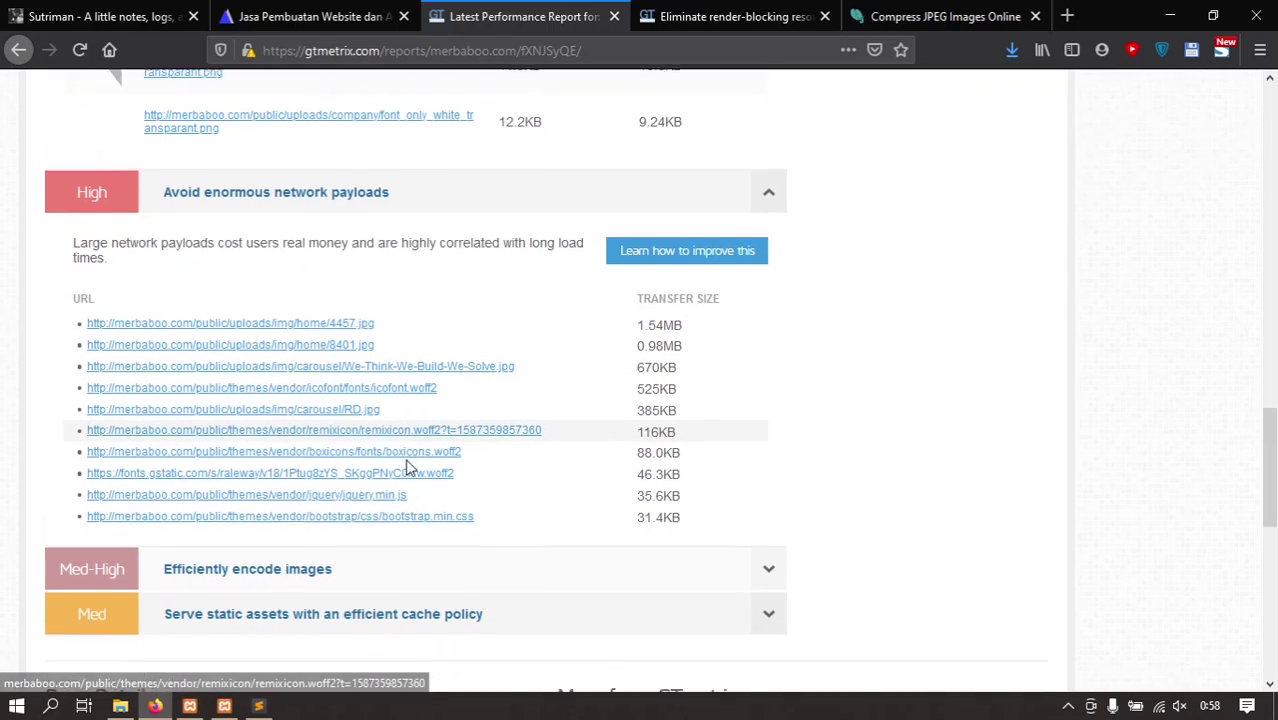
pyautogui.scroll(-5, 399, 468)
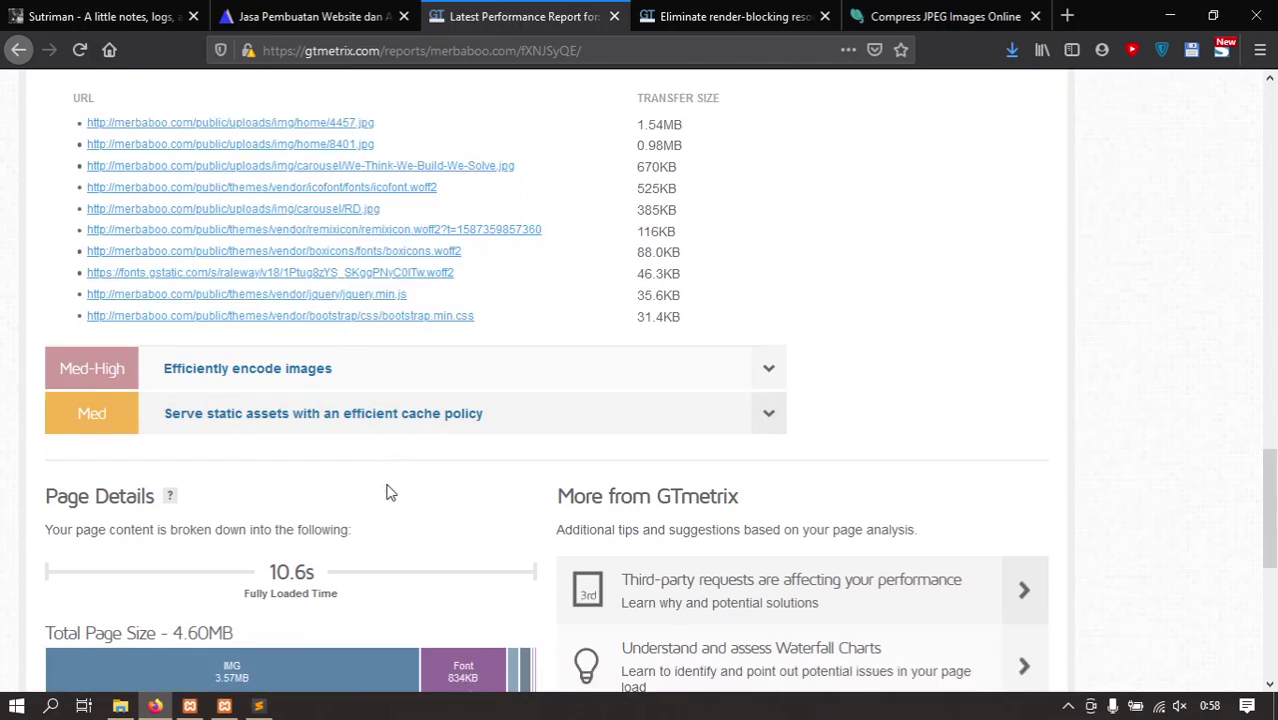
pyautogui.scroll(3, 388, 484)
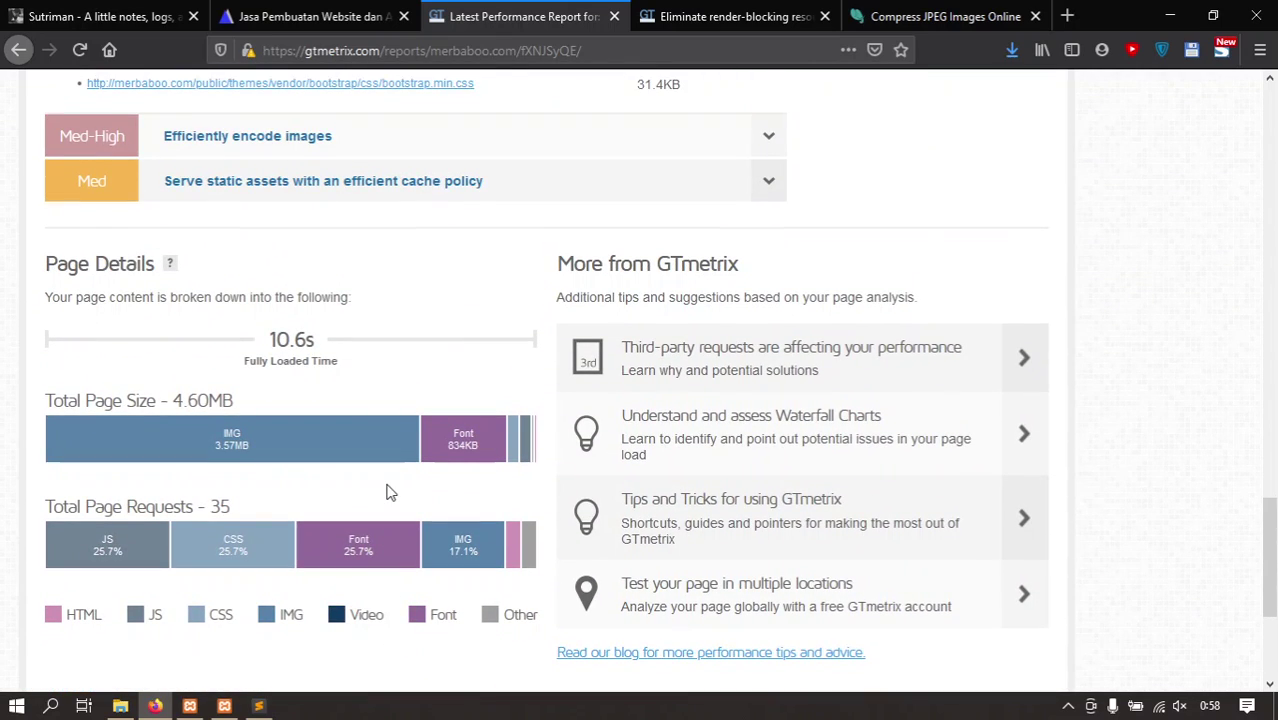
# Step: Open the report's Performance section and examine the performance metrics and browser timings
pyautogui.scroll(10, 390, 492)
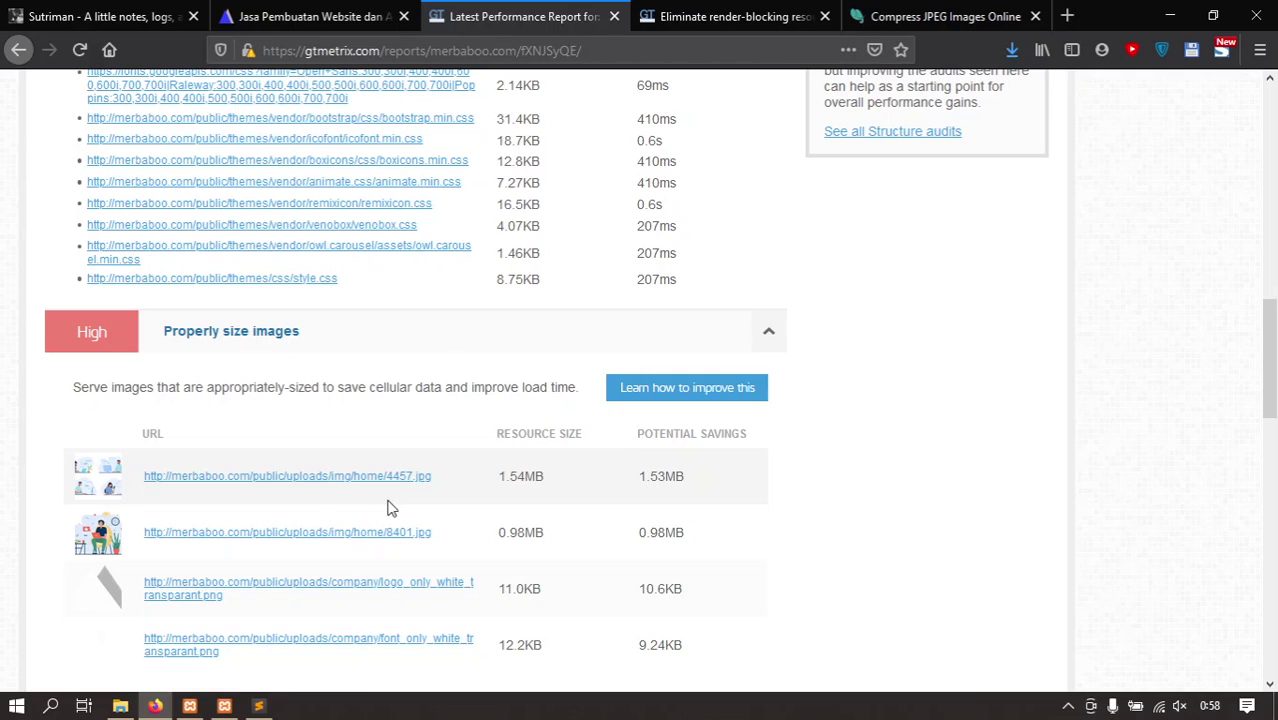
pyautogui.scroll(3, 388, 494)
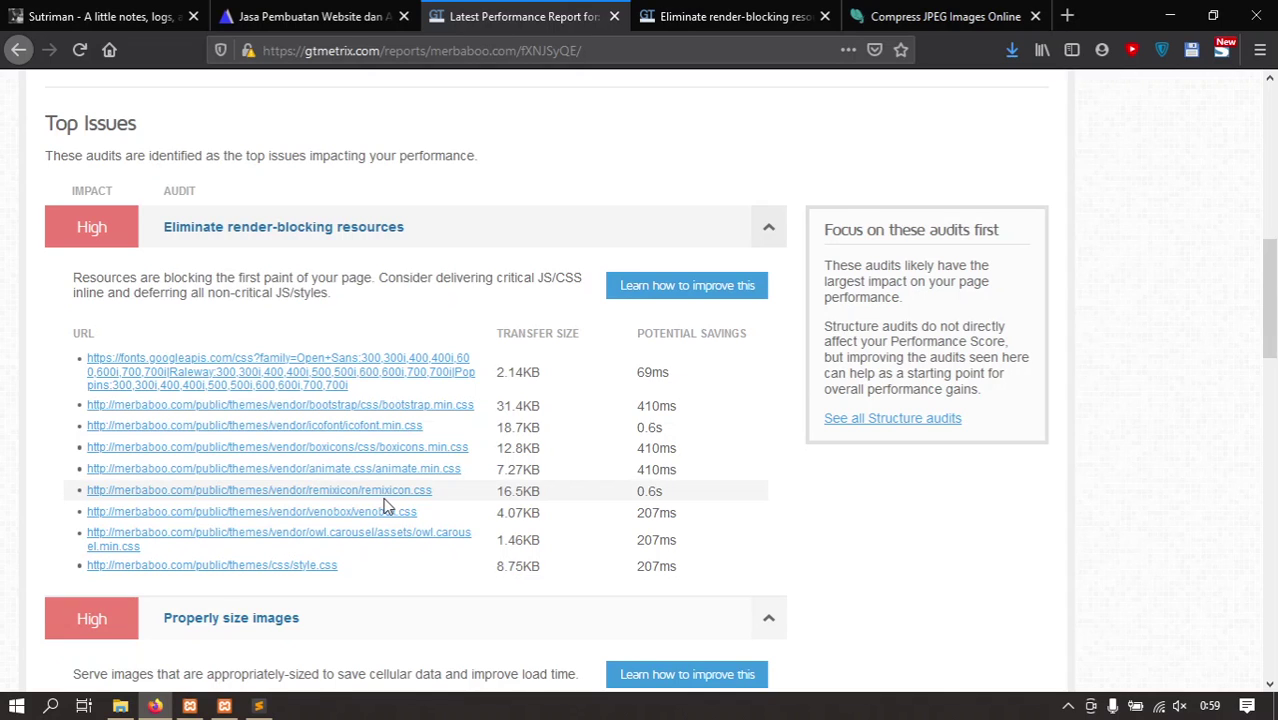
pyautogui.scroll(3, 388, 506)
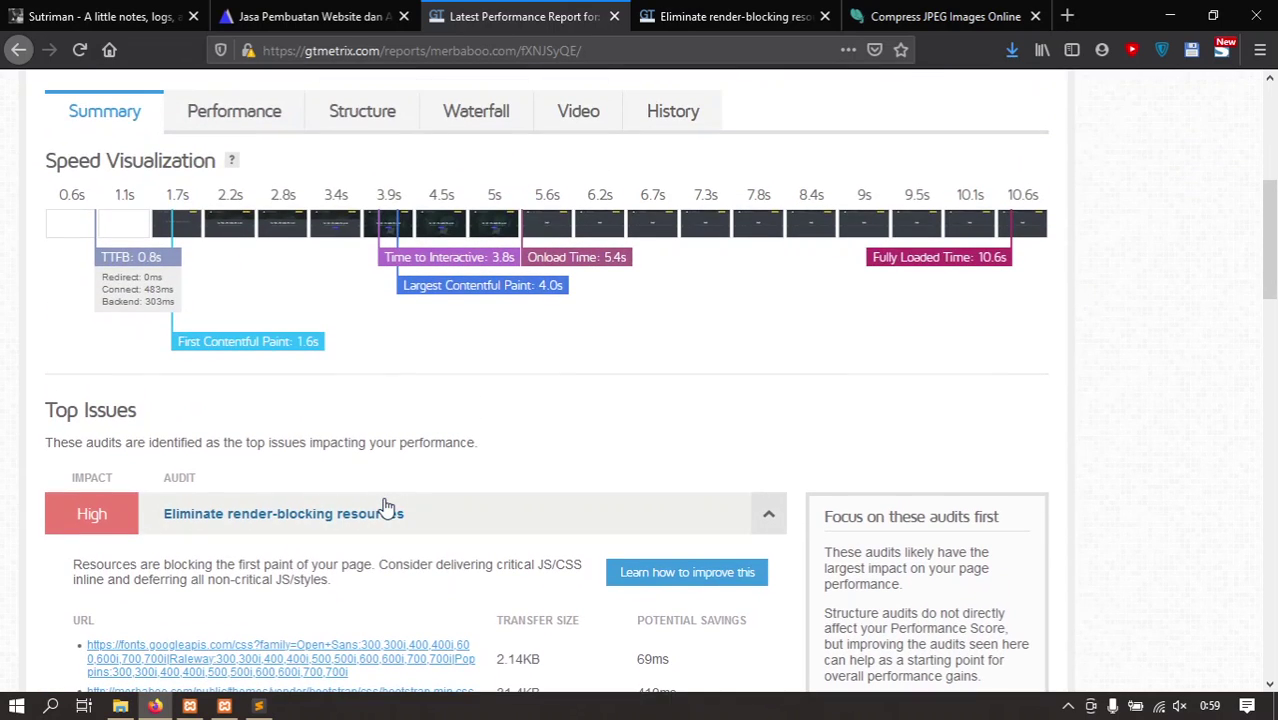
pyautogui.scroll(3, 388, 506)
pyautogui.click(214, 418)
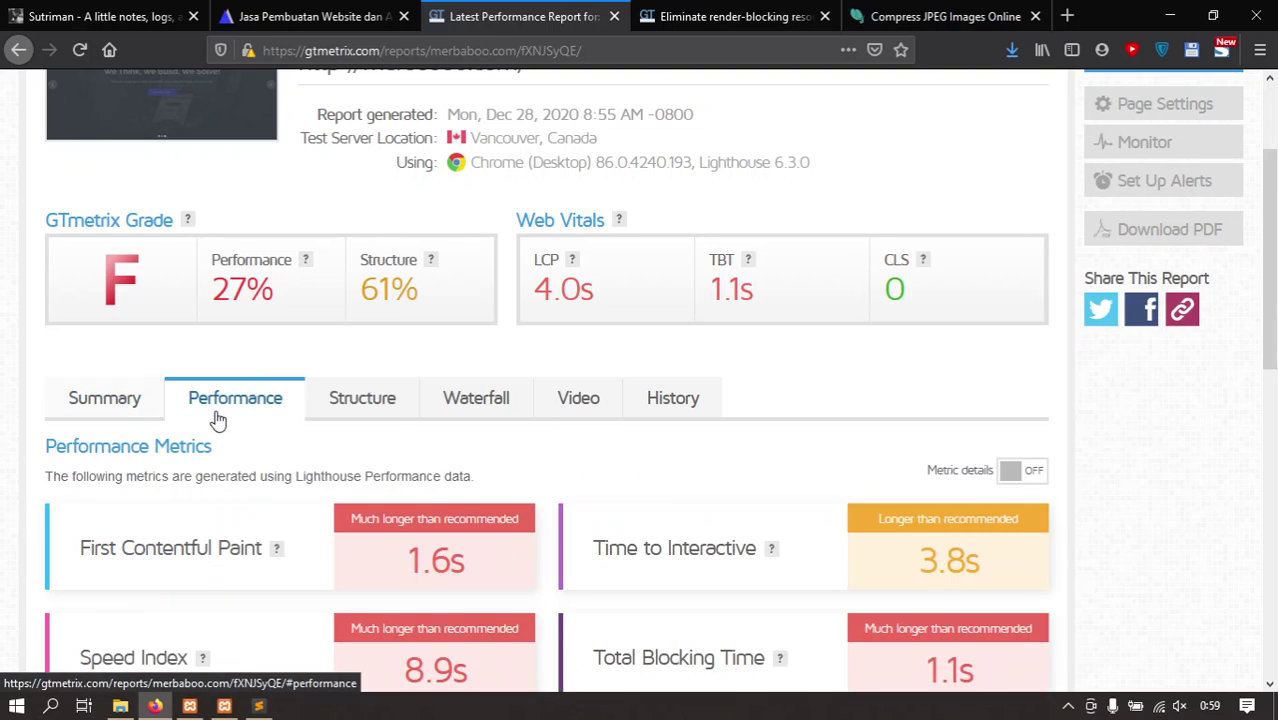
pyautogui.scroll(-4, 294, 445)
pyautogui.scroll(3, 294, 447)
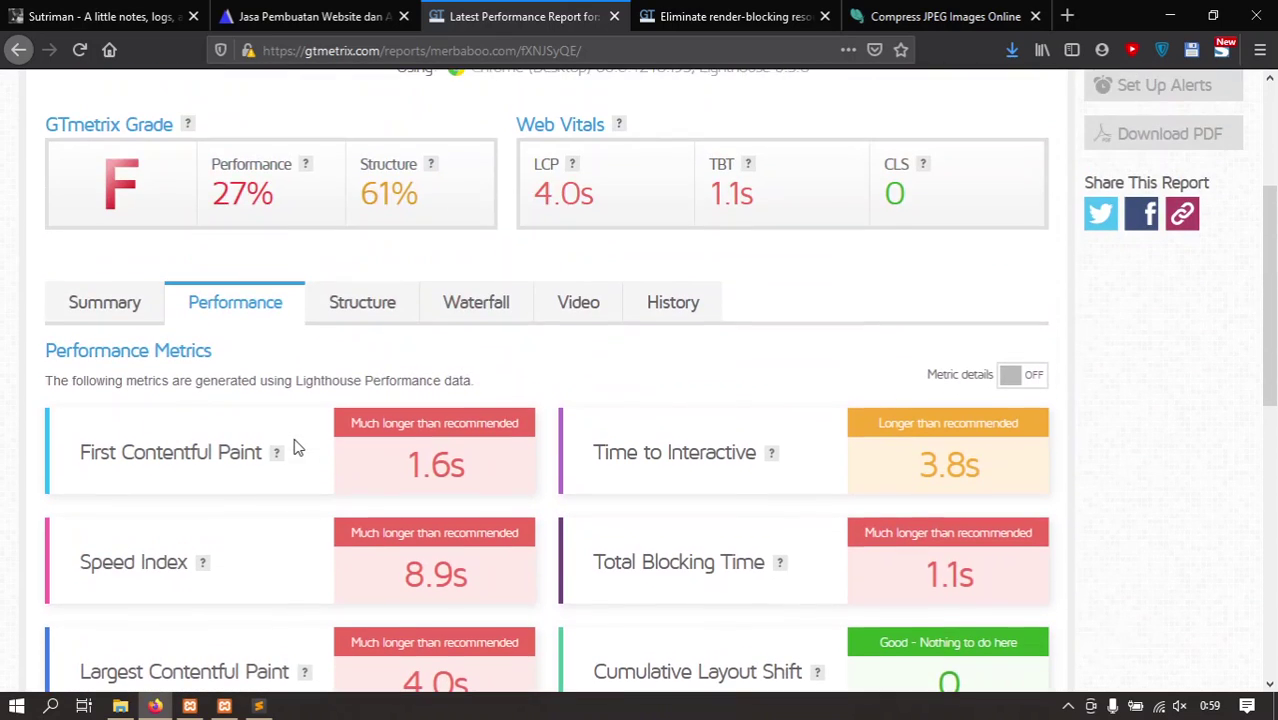
pyautogui.scroll(-1, 282, 442)
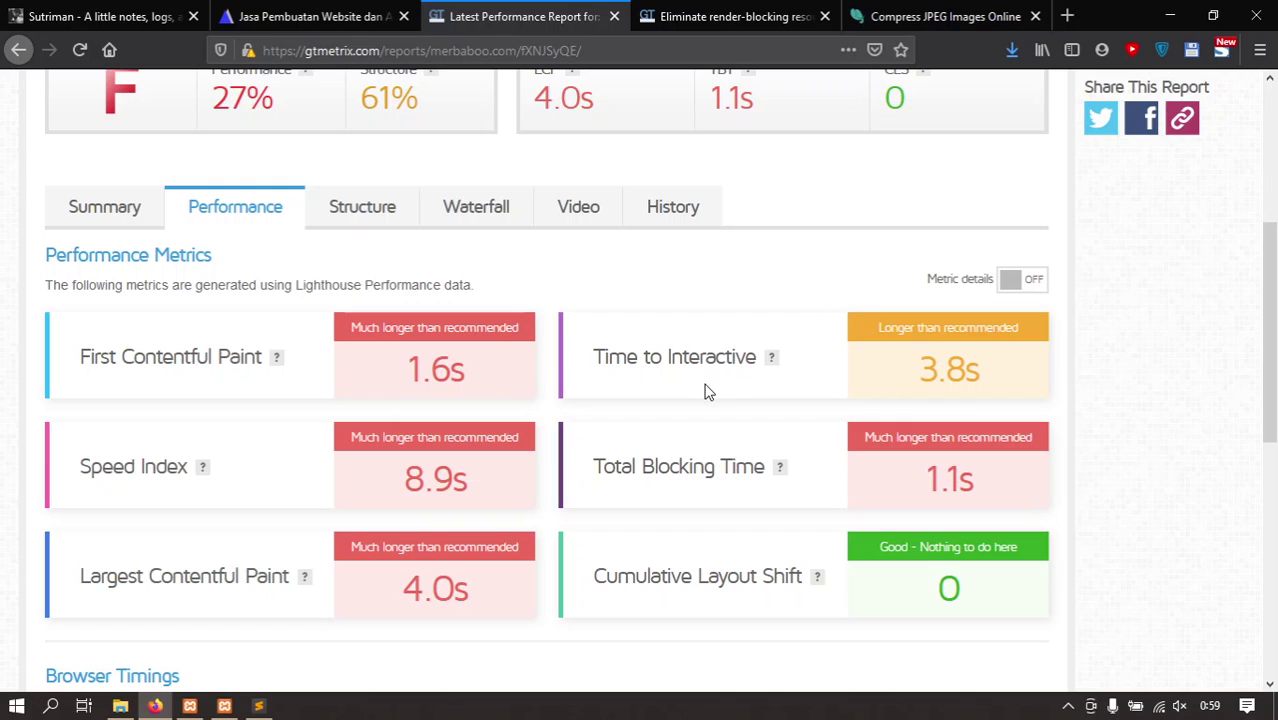
pyautogui.scroll(-2, 705, 392)
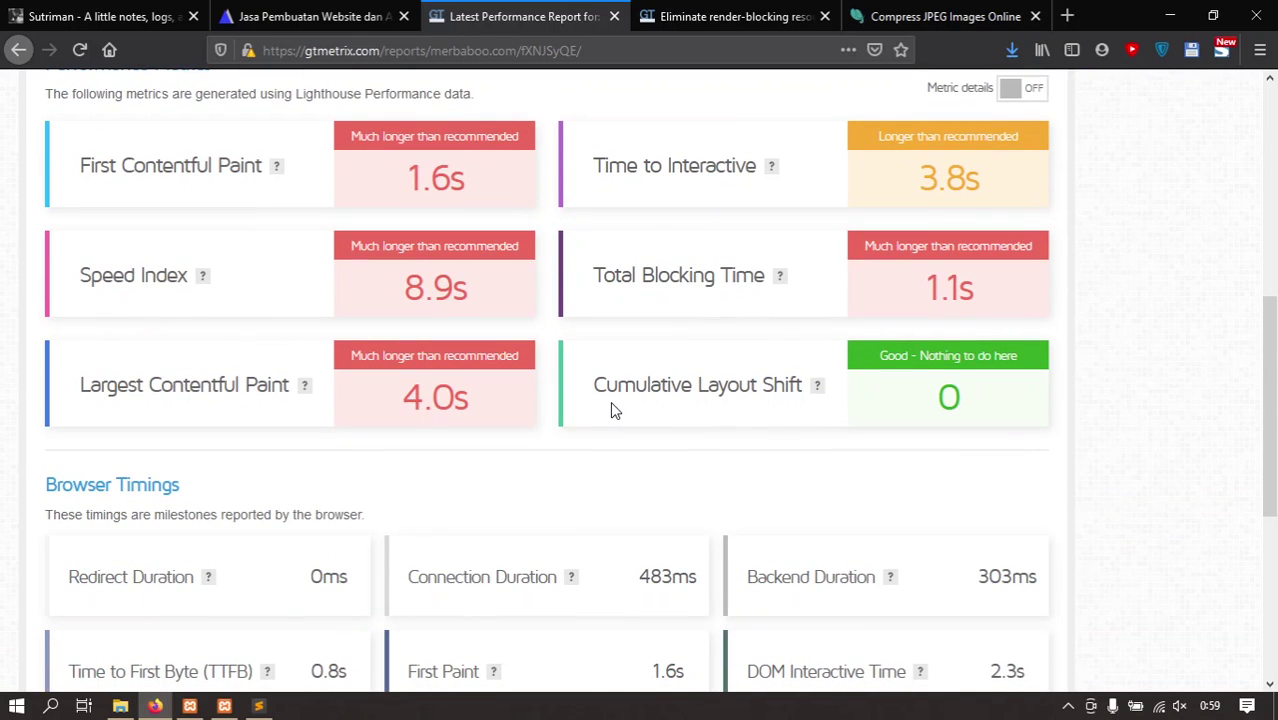
pyautogui.scroll(-4, 614, 410)
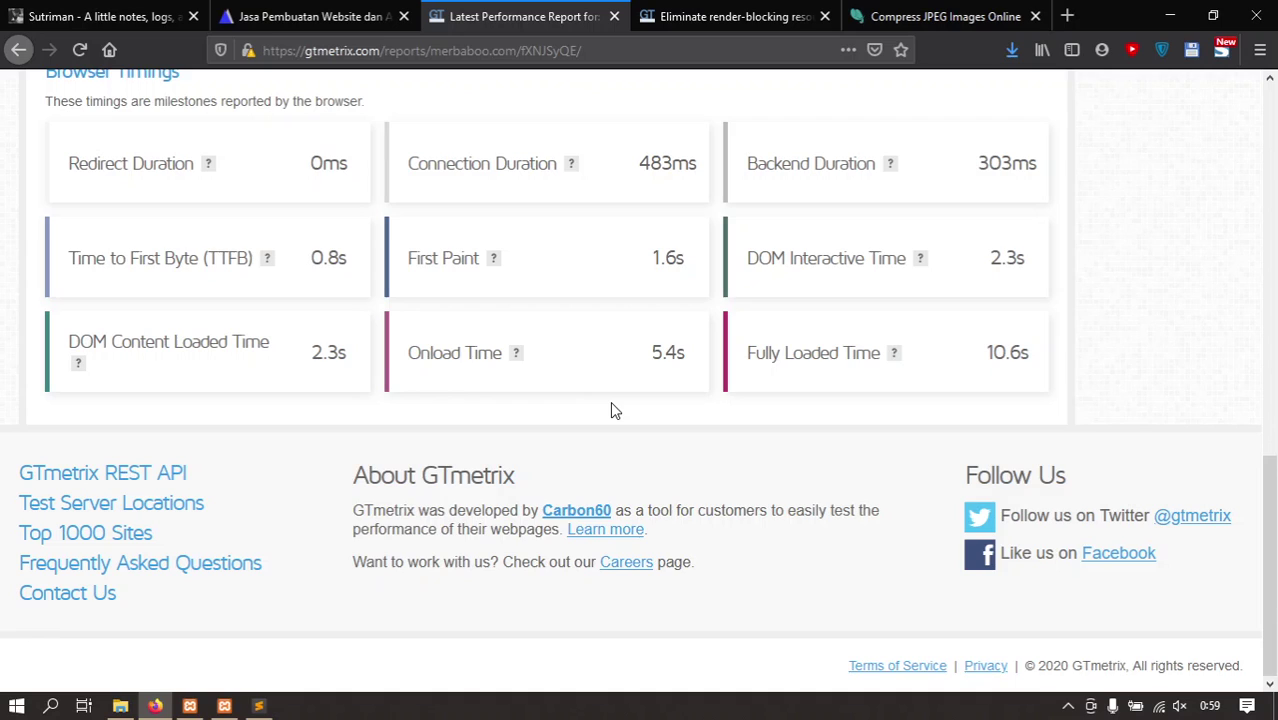
# Step: Open the report's Structure section and look through the audits ordered by impact
pyautogui.scroll(8, 612, 405)
pyautogui.click(405, 365)
pyautogui.scroll(-2, 568, 416)
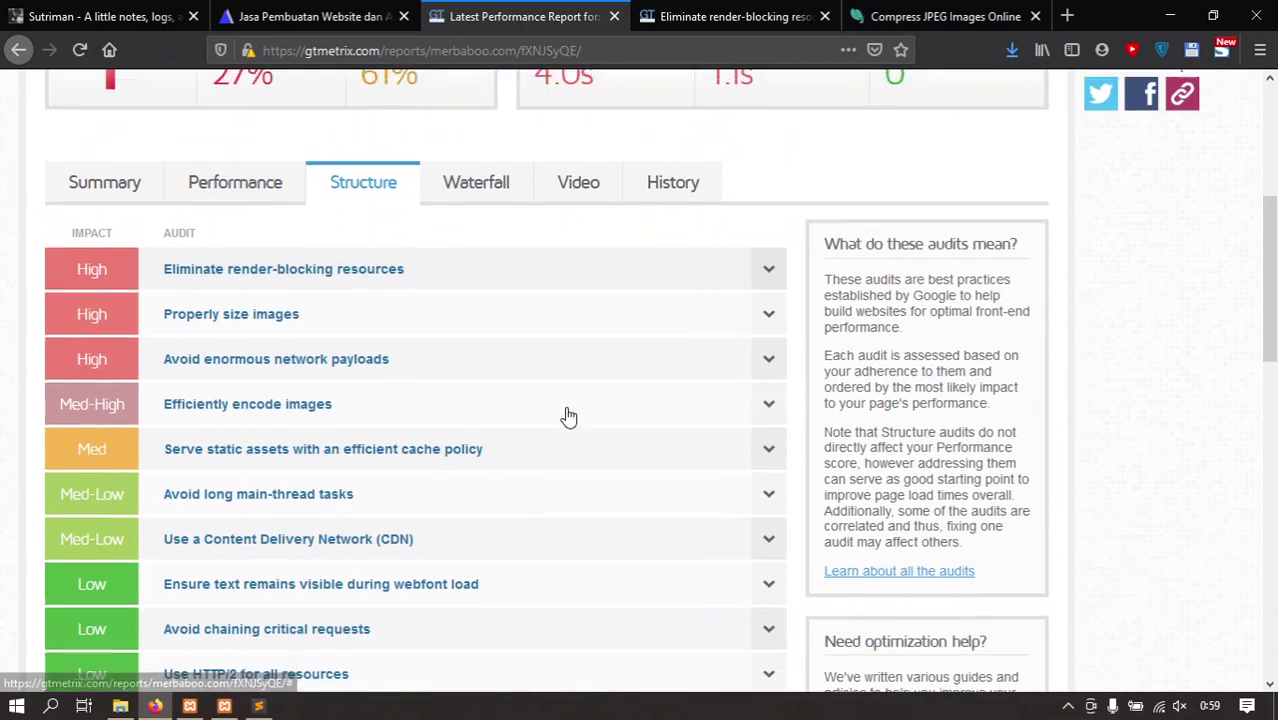
pyautogui.scroll(-8, 568, 416)
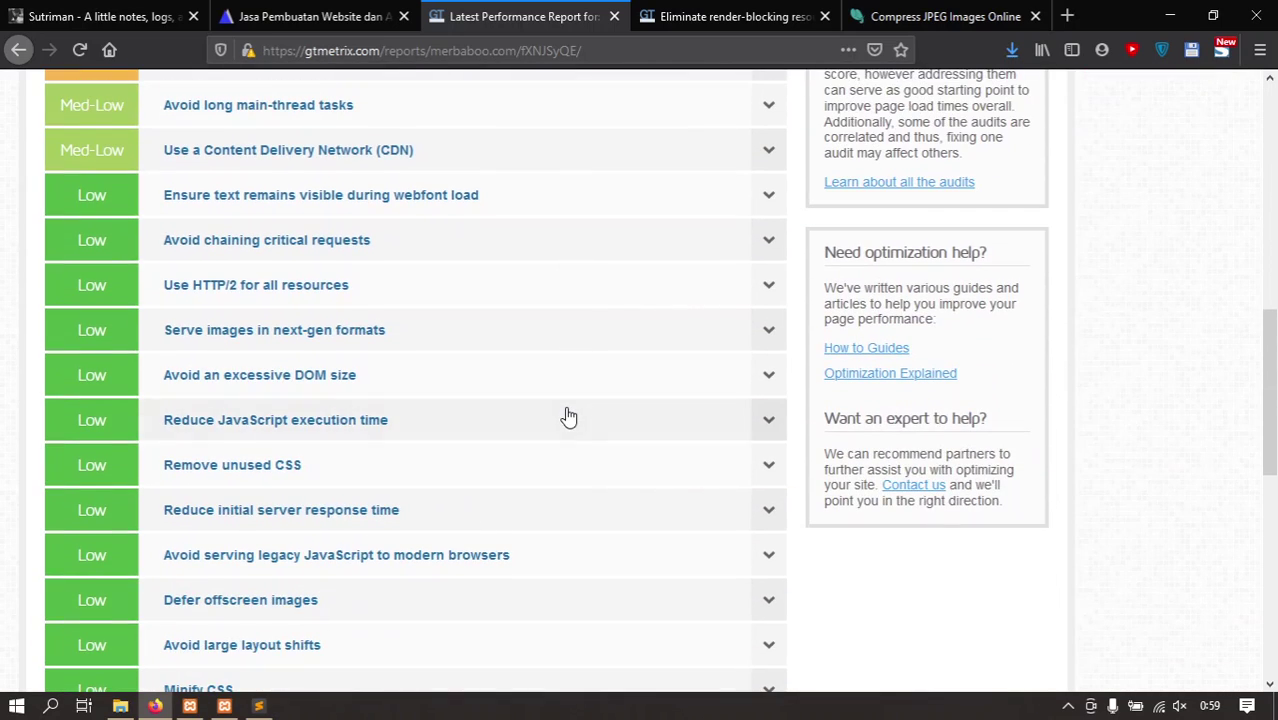
pyautogui.scroll(8, 568, 416)
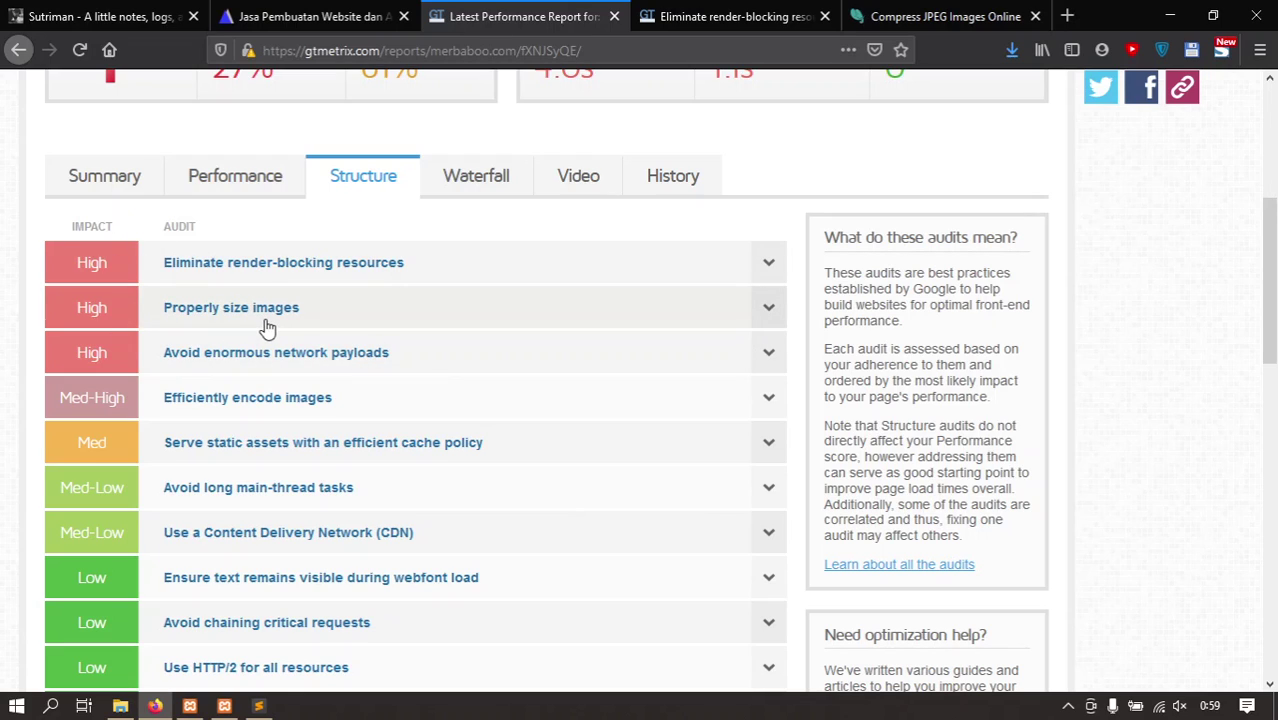
pyautogui.scroll(-2, 268, 328)
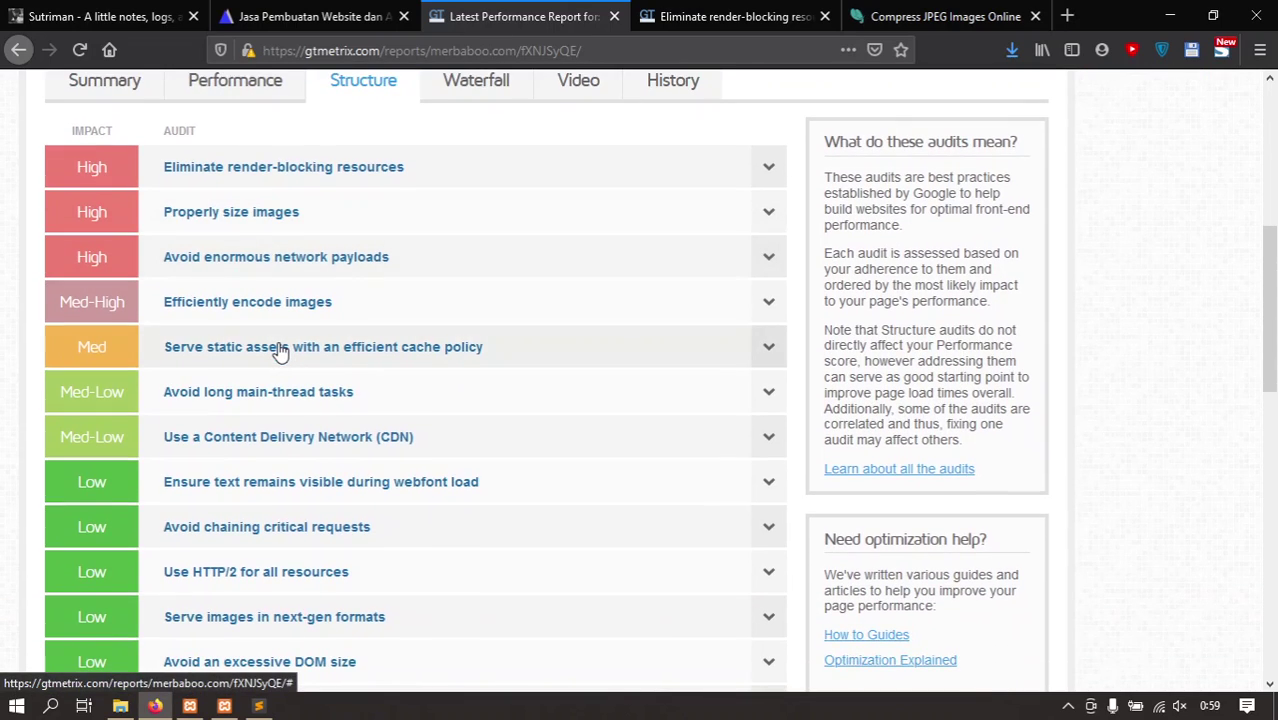
pyautogui.scroll(4, 386, 335)
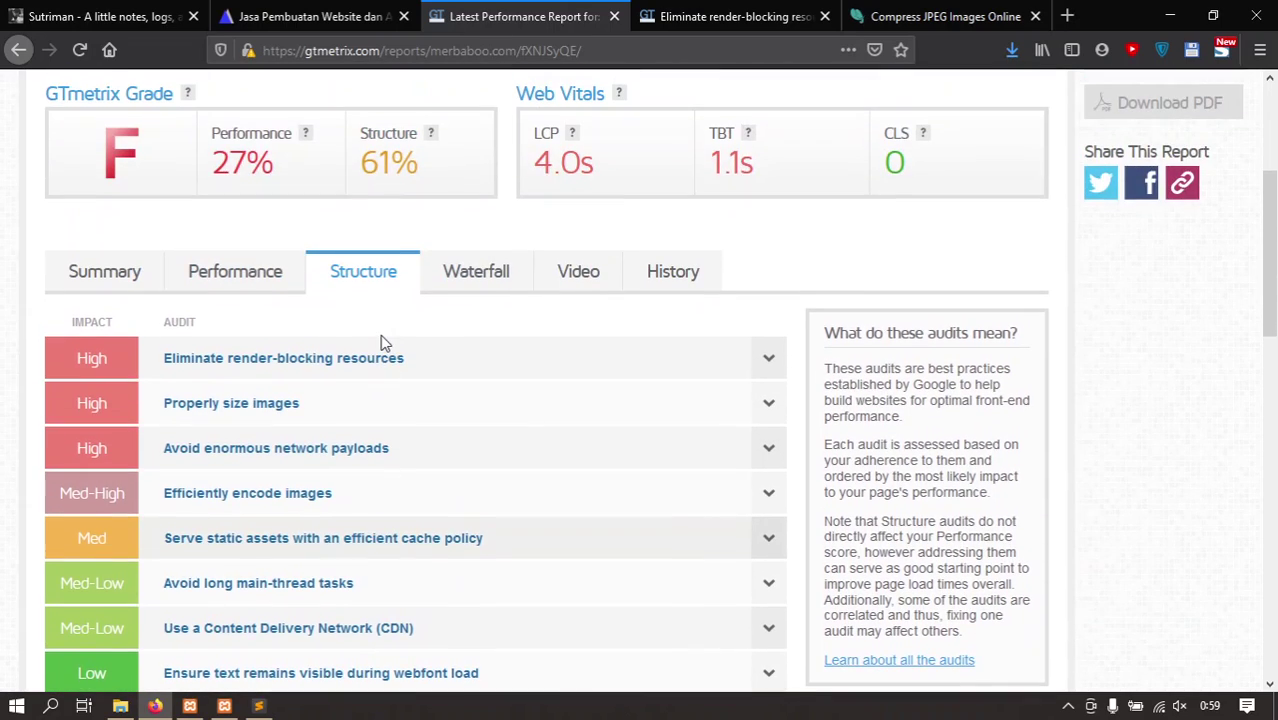
# Step: Open the report's Waterfall chart and examine the size and load time of each request
pyautogui.click(486, 294)
pyautogui.scroll(-5, 547, 356)
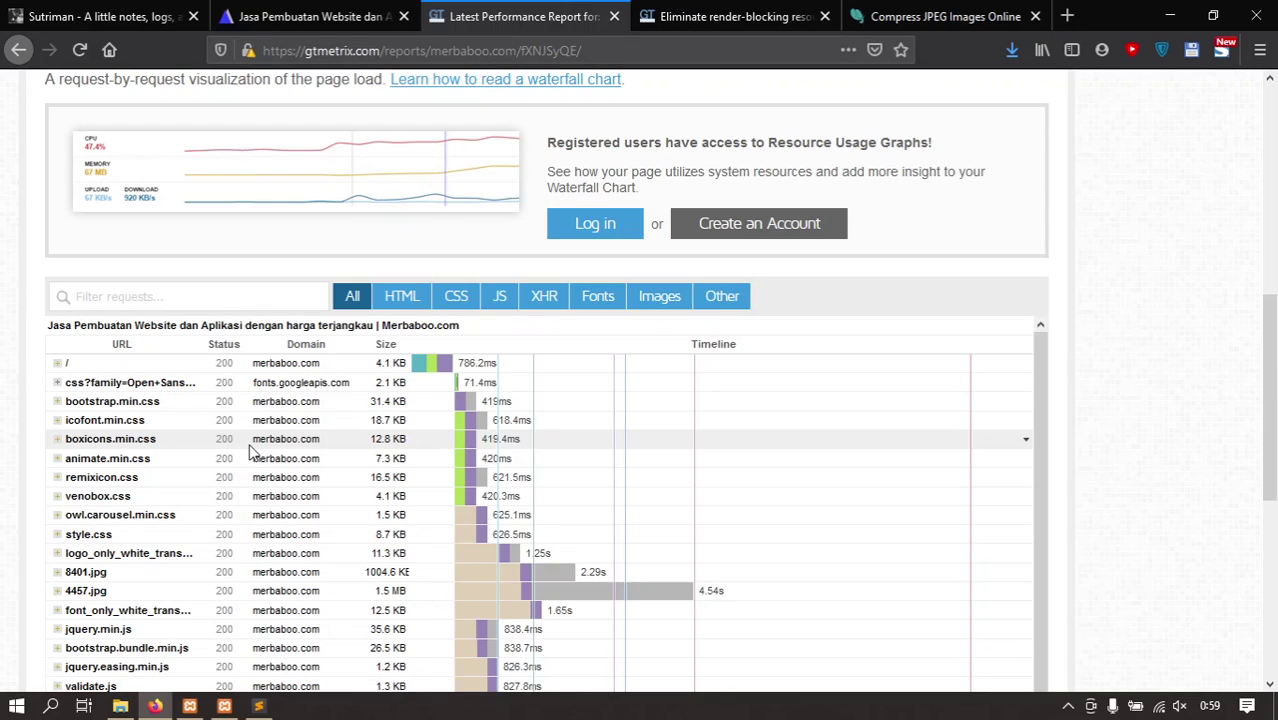
pyautogui.scroll(-2, 253, 452)
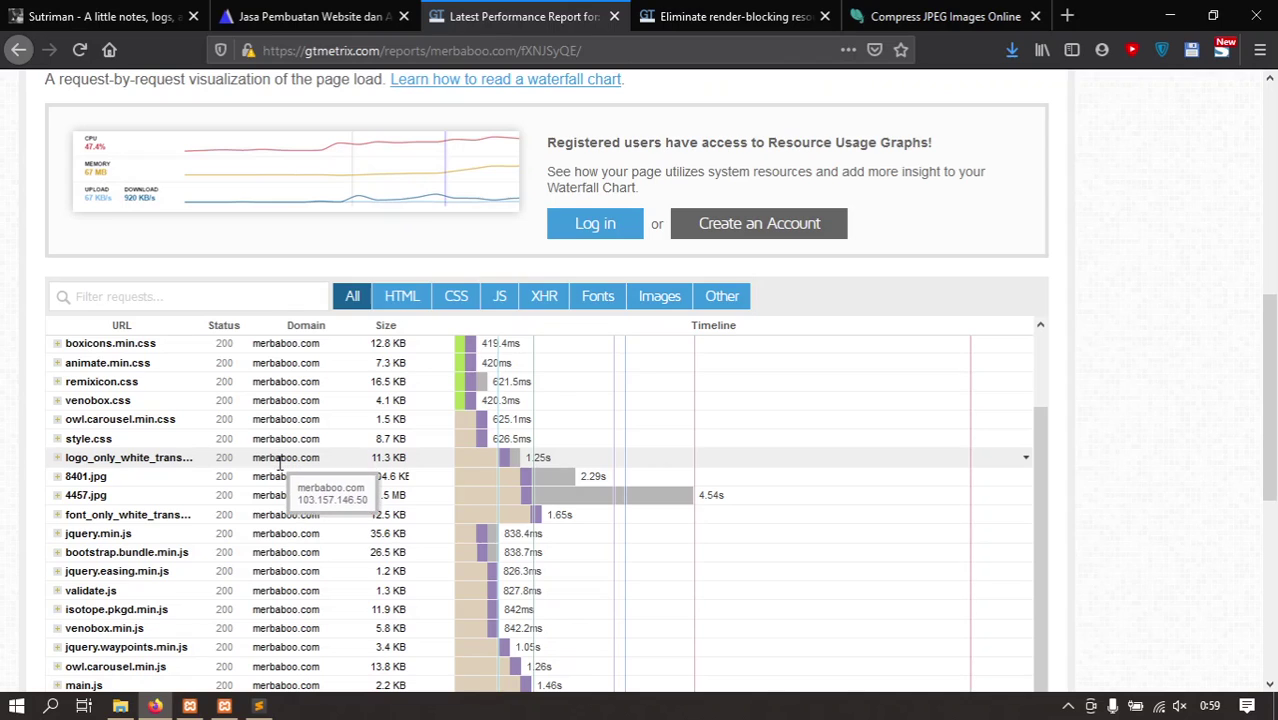
pyautogui.scroll(3, 280, 473)
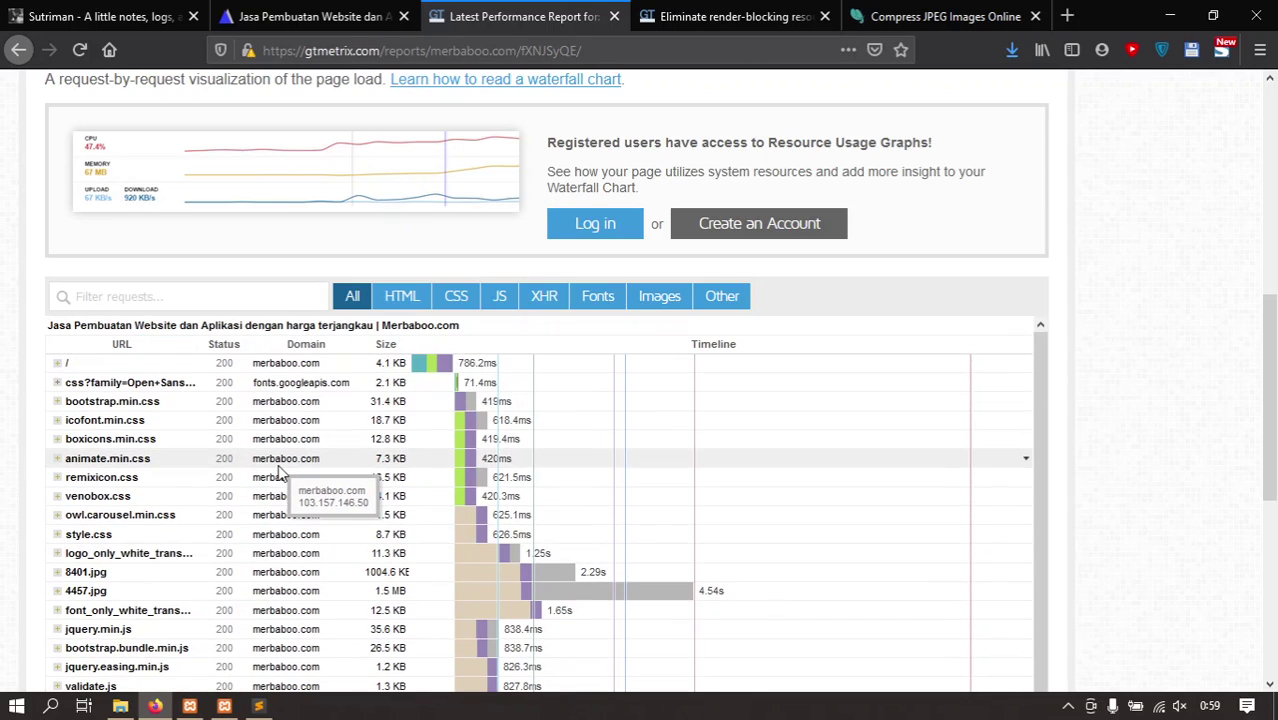
pyautogui.scroll(6, 1125, 360)
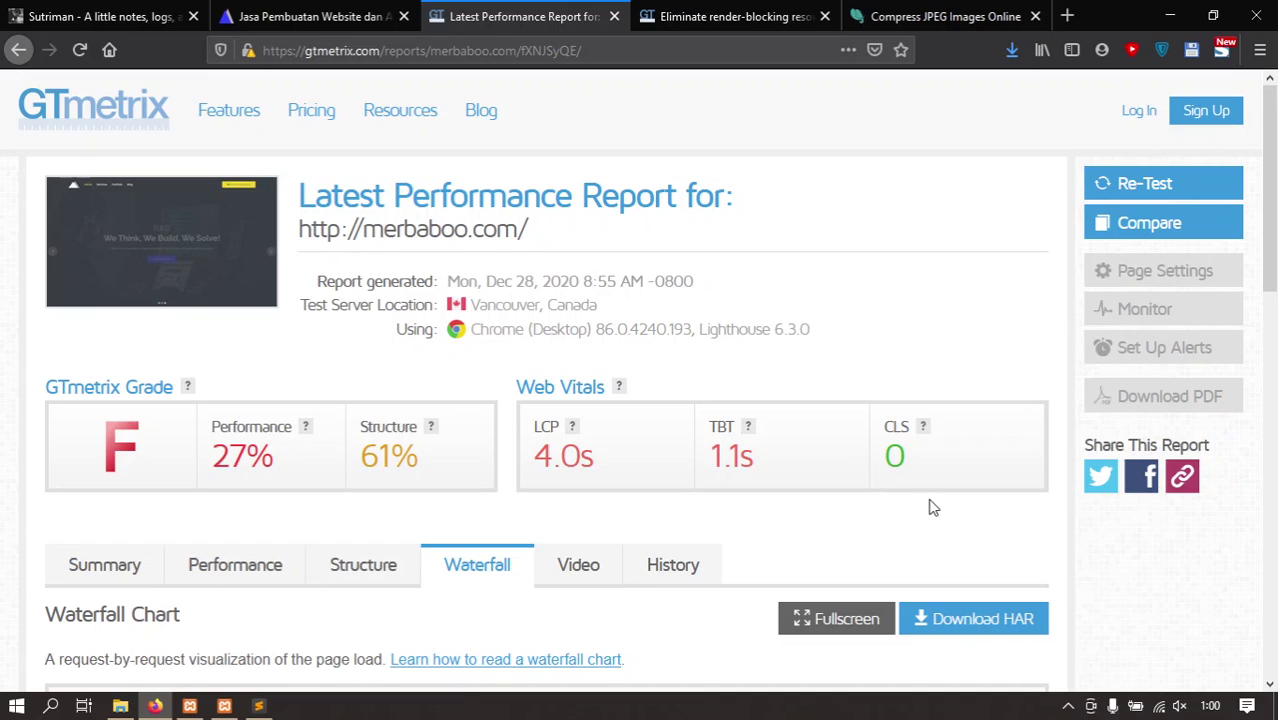
# Step: Return to the report's Summary section and review the speed visualization and top issues
pyautogui.scroll(-3, 551, 502)
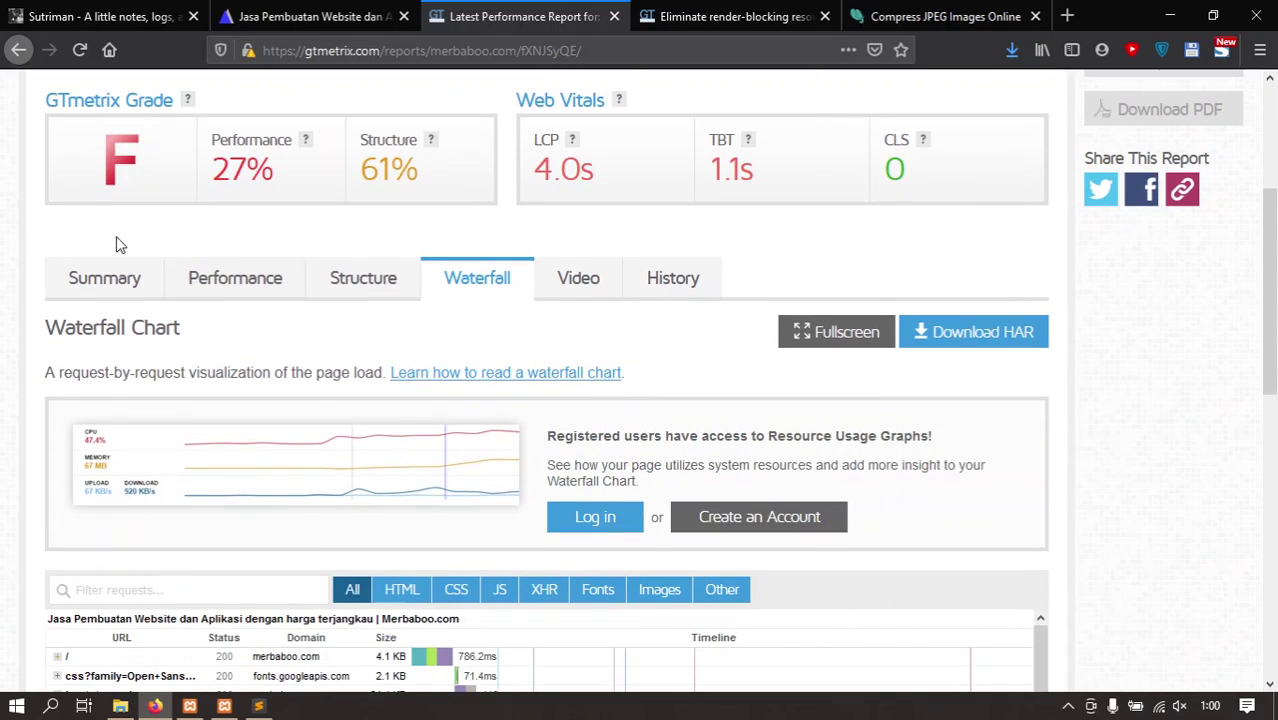
pyautogui.click(140, 289)
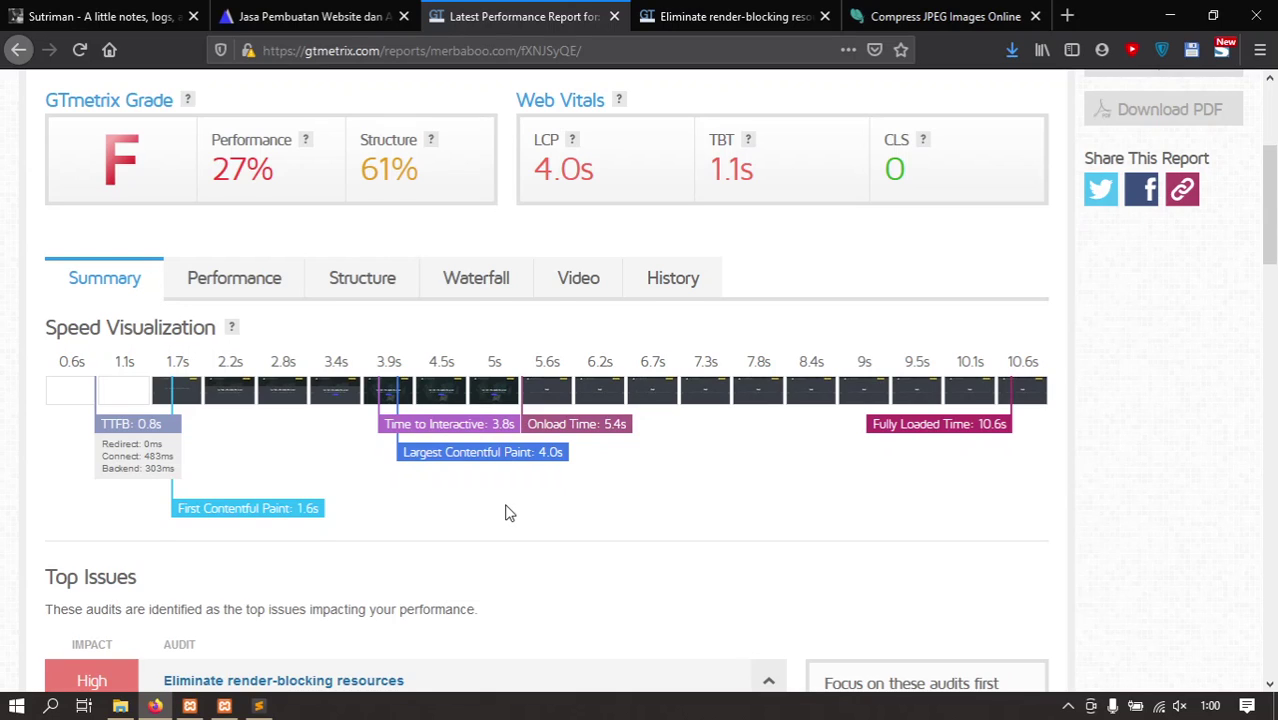
pyautogui.scroll(-4, 500, 500)
pyautogui.scroll(4, 515, 485)
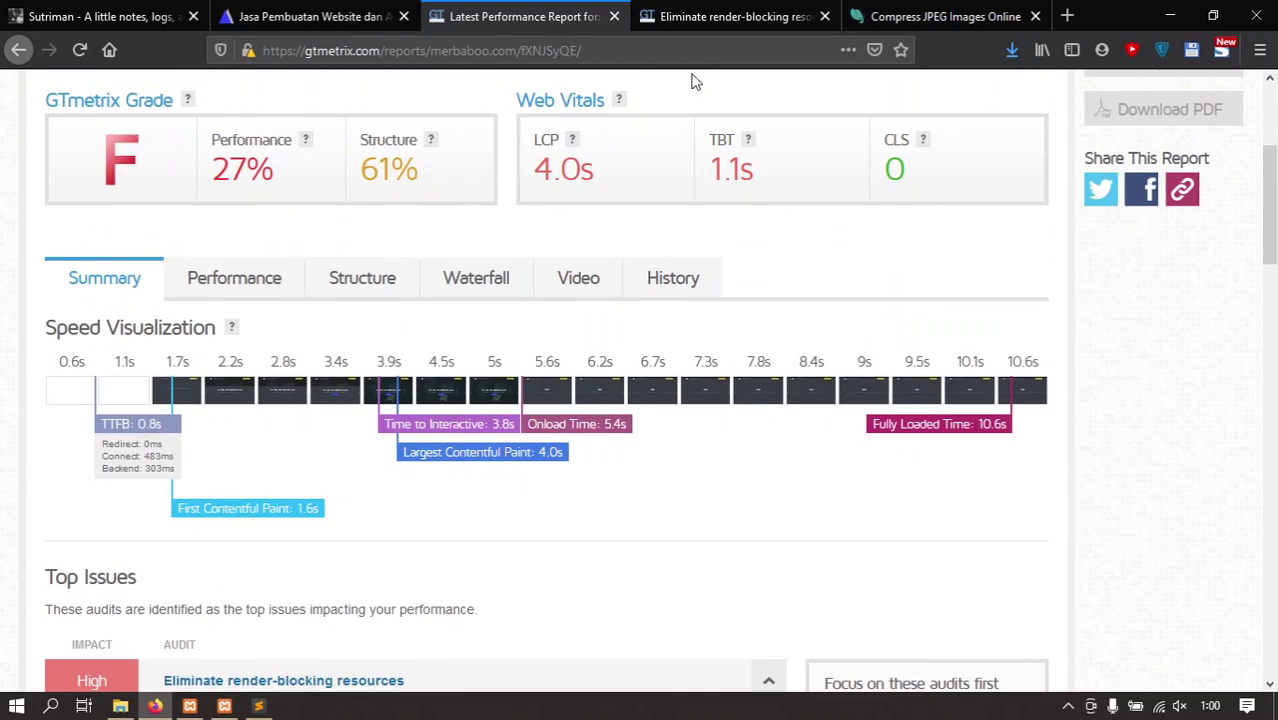